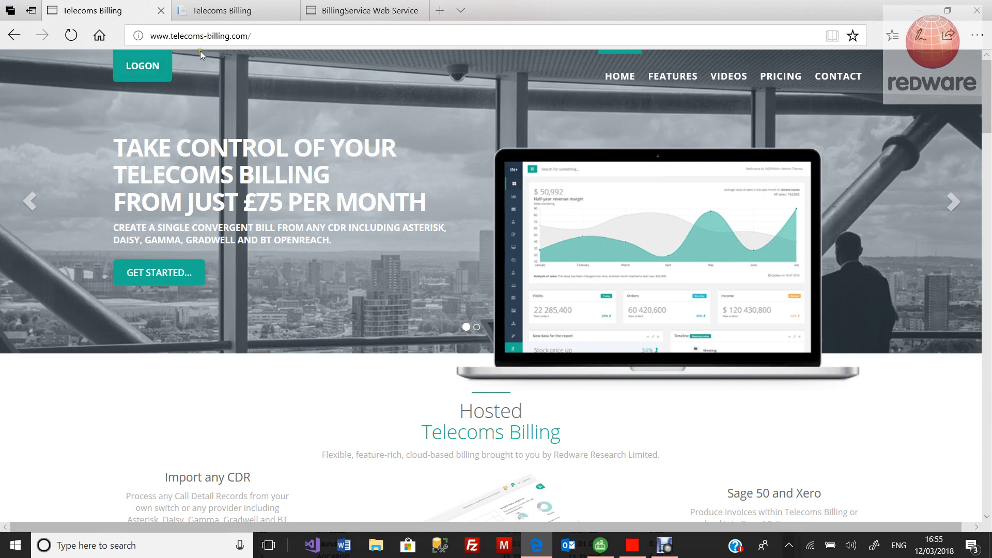
# Step: Look over the redware billing overview and BillingService operations, then return to the Telecoms Billing log-on tab
pyautogui.click(140, 78)
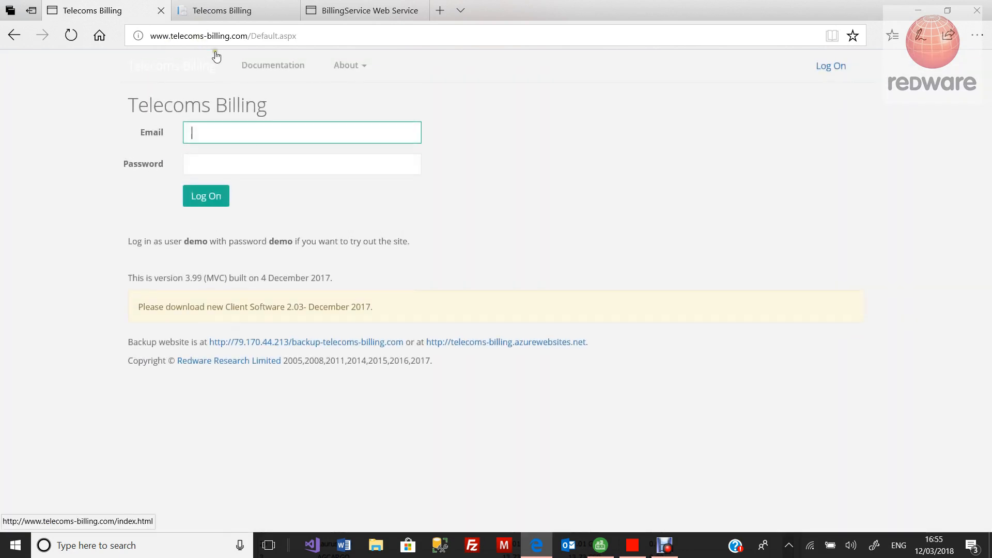
pyautogui.click(226, 14)
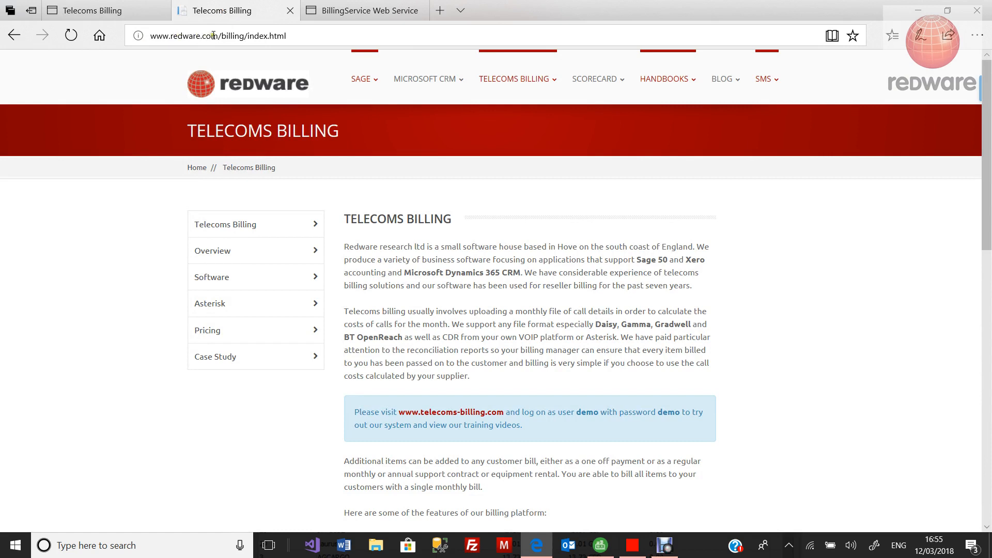
pyautogui.click(361, 13)
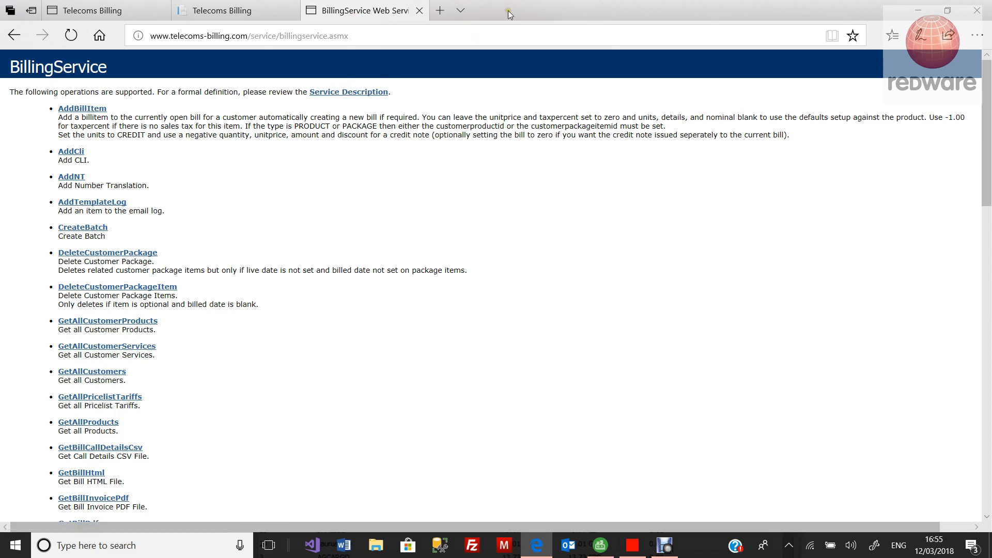
pyautogui.click(92, 6)
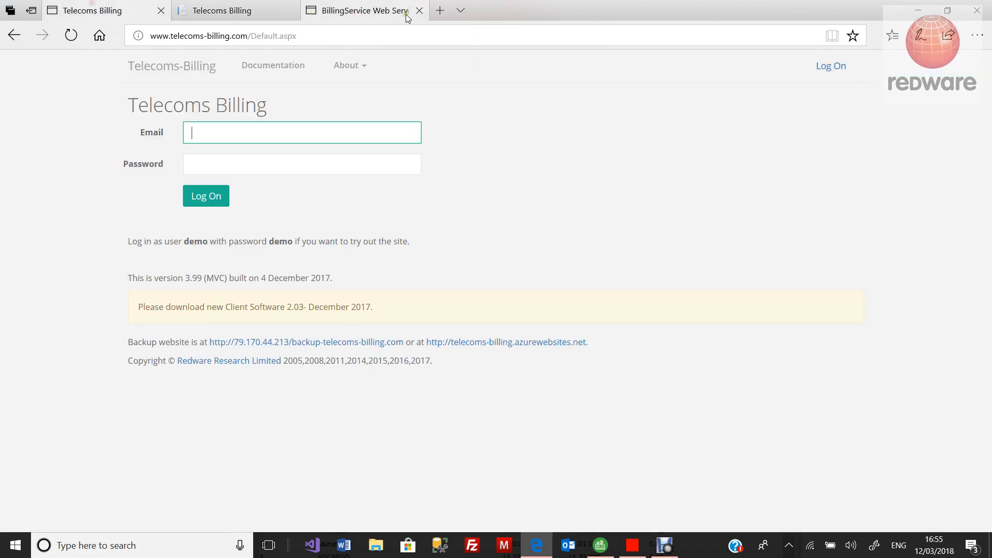
# Step: Move Edge aside and maximise the Telecoms-Billing Client window
pyautogui.moveTo(564, 10); pyautogui.dragTo(643, 178)
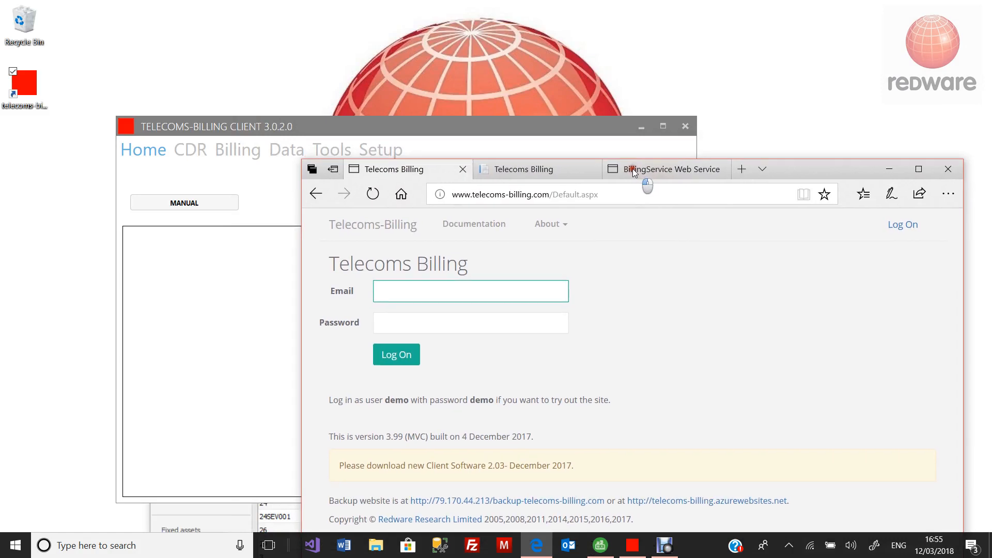
pyautogui.click(495, 125)
pyautogui.doubleClick(495, 125)
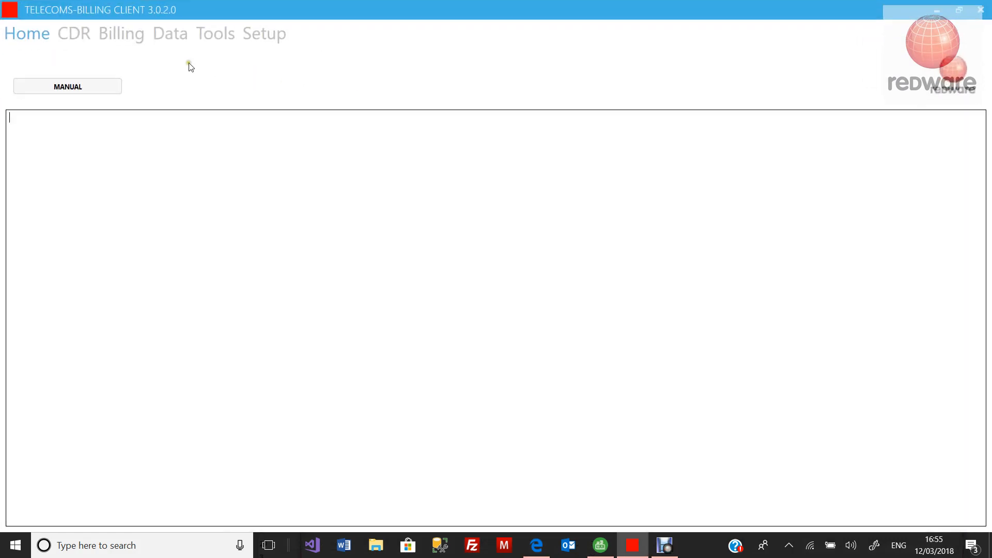
pyautogui.click(75, 36)
# Step: Open the telecoms-billing-manual.pdf, shrink its window, and bring the billing client back in front
pyautogui.click(23, 34)
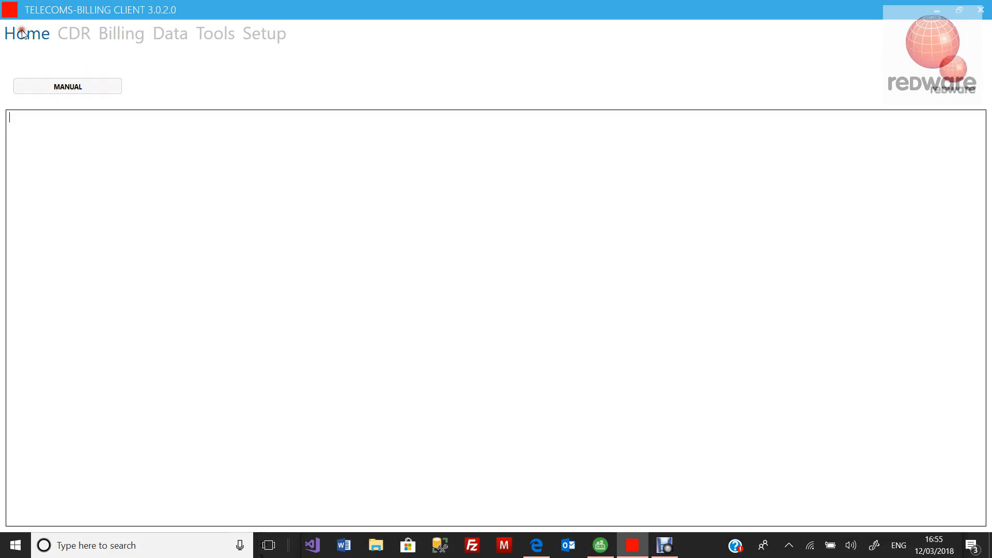
pyautogui.click(86, 90)
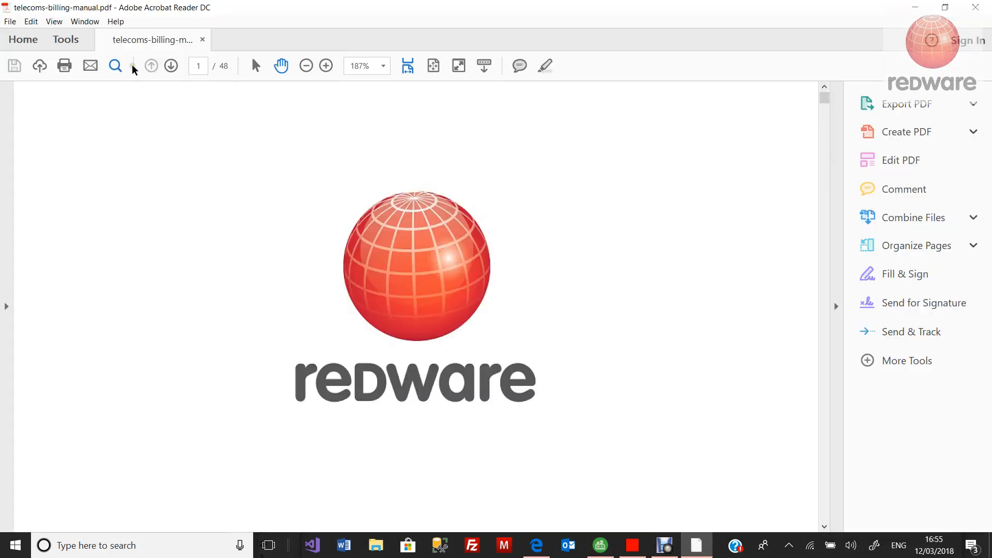
pyautogui.doubleClick(149, 15)
pyautogui.moveTo(362, 117); pyautogui.dragTo(415, 171)
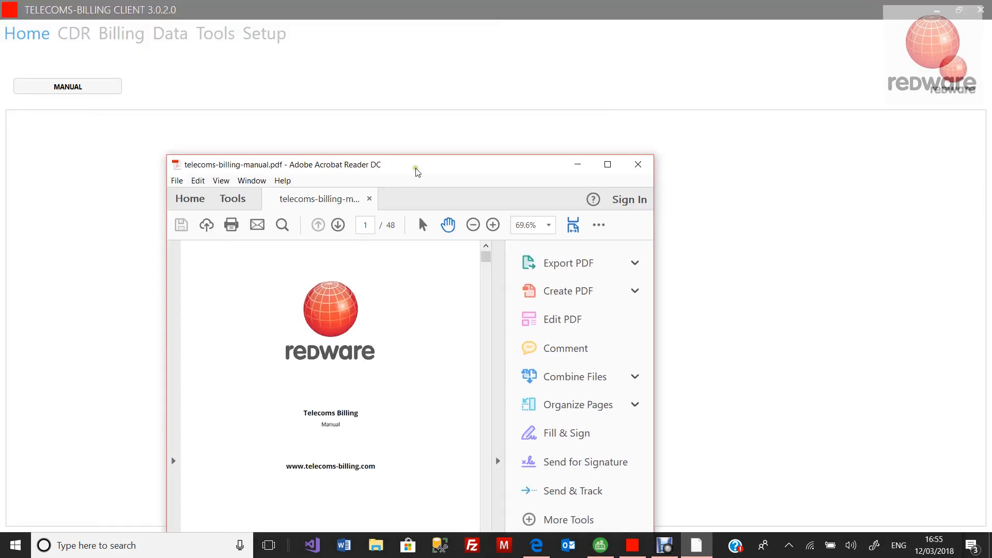
pyautogui.click(483, 119)
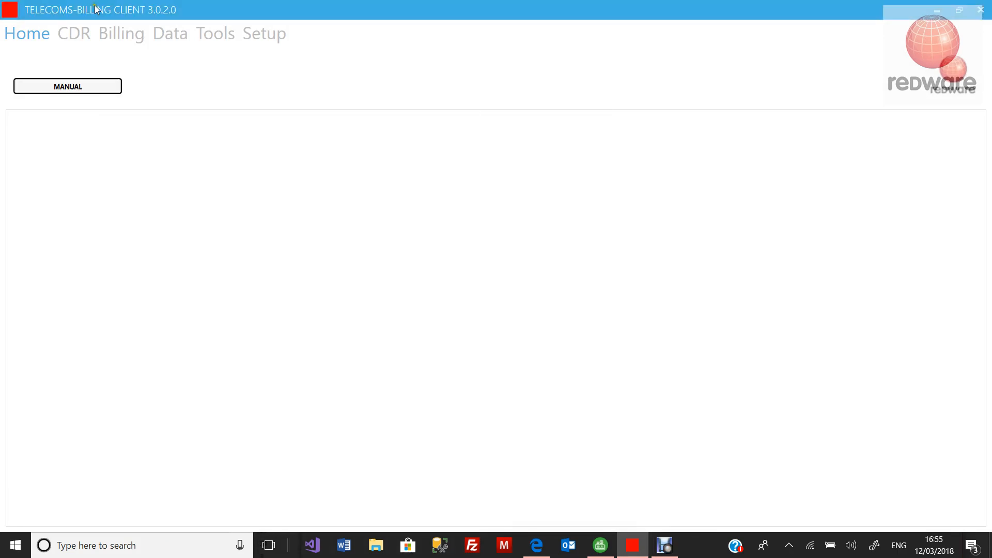
pyautogui.click(73, 33)
# Step: Load the call records from the CLOUD file November-2017_CDR-01.csv
pyautogui.click(86, 94)
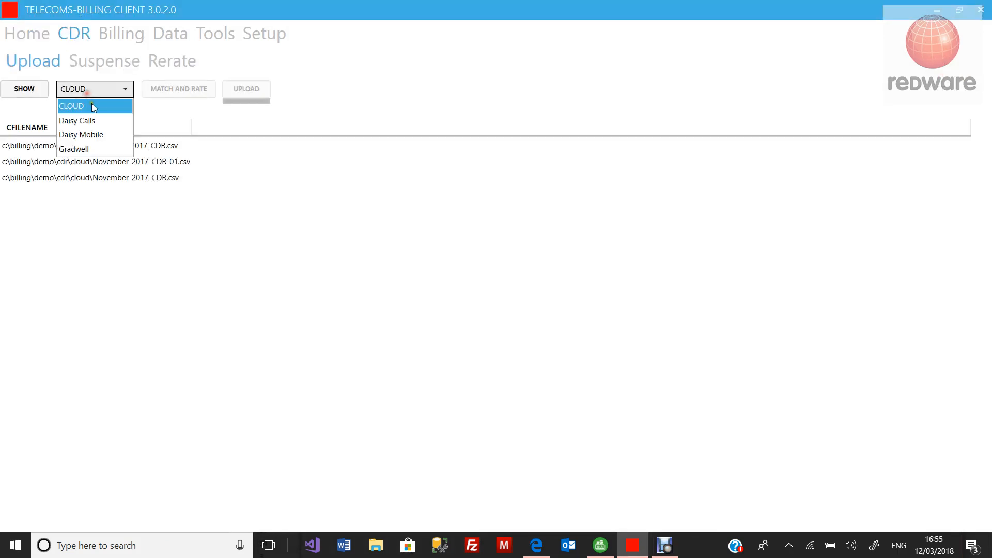
pyautogui.click(95, 120)
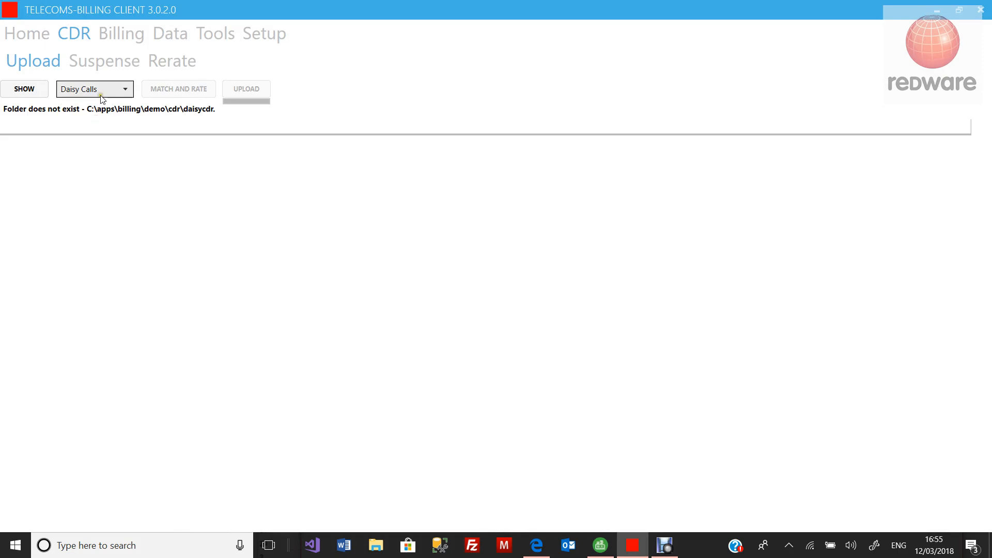
pyautogui.click(100, 94)
pyautogui.click(105, 107)
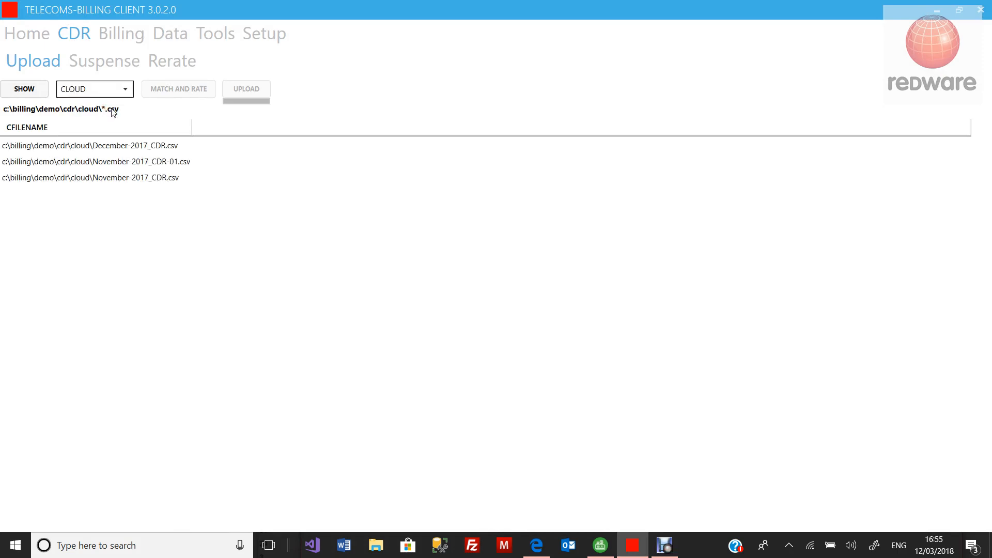
pyautogui.click(109, 162)
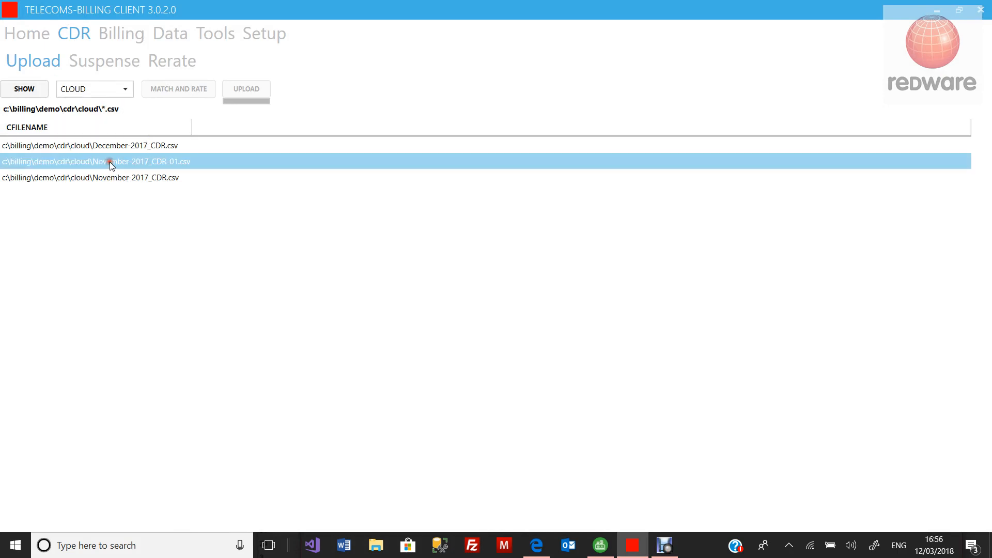
pyautogui.click(26, 91)
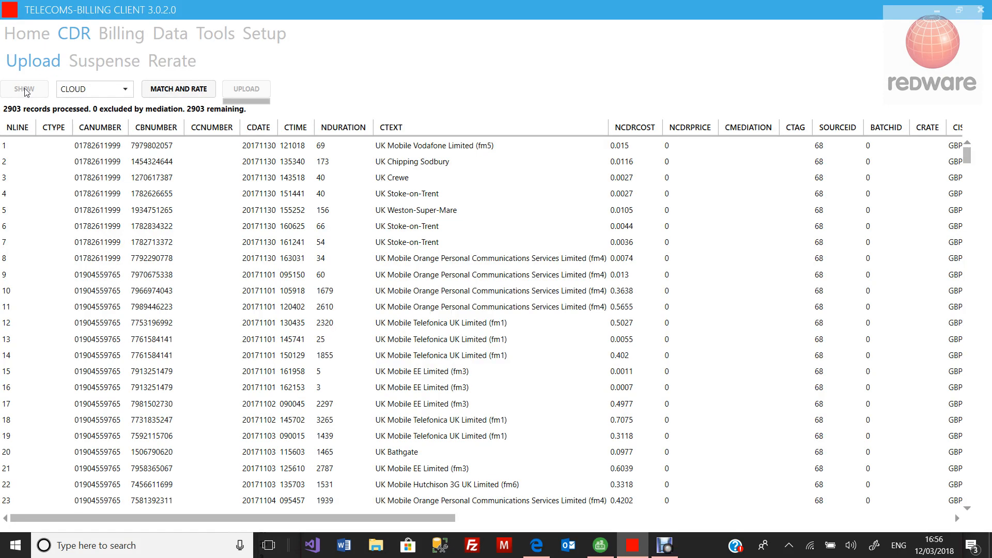
# Step: Inspect the first call records, then match and rate all 2903 records
pyautogui.click(89, 147)
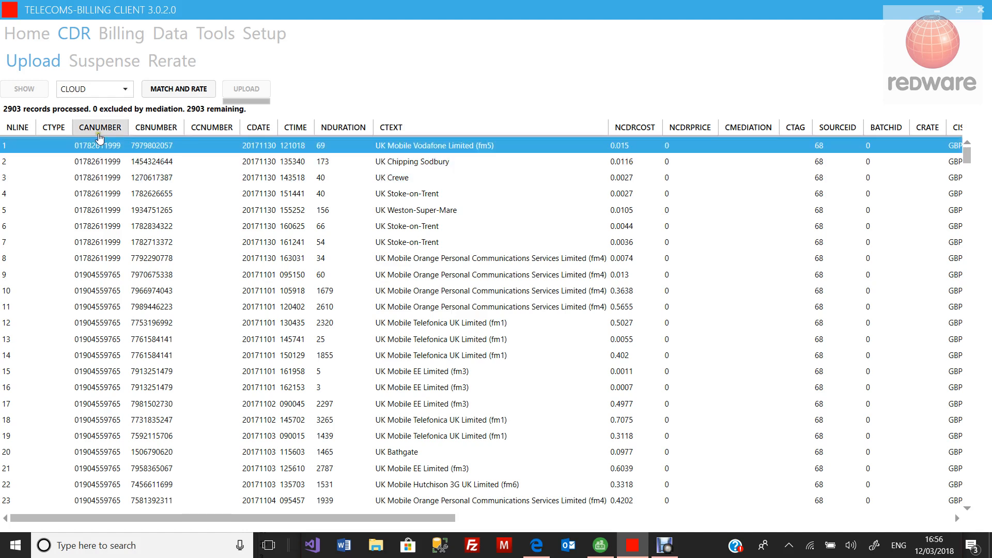
pyautogui.click(92, 158)
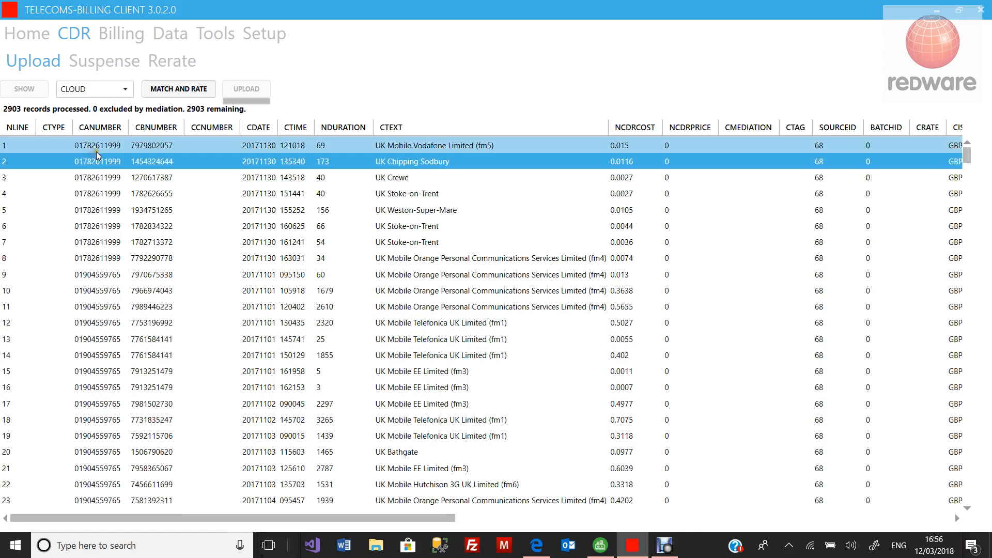
pyautogui.click(98, 149)
pyautogui.click(147, 151)
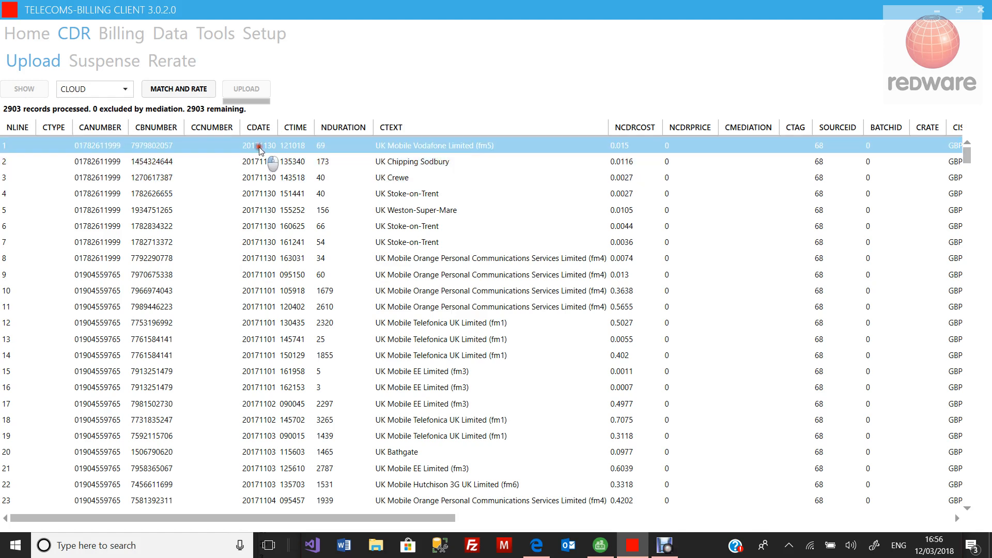
pyautogui.click(325, 148)
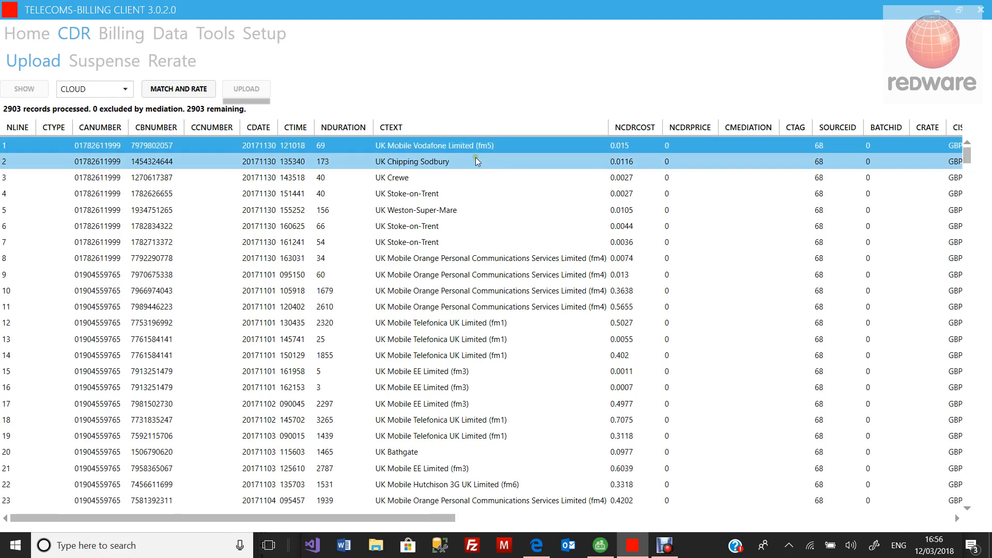
pyautogui.click(179, 92)
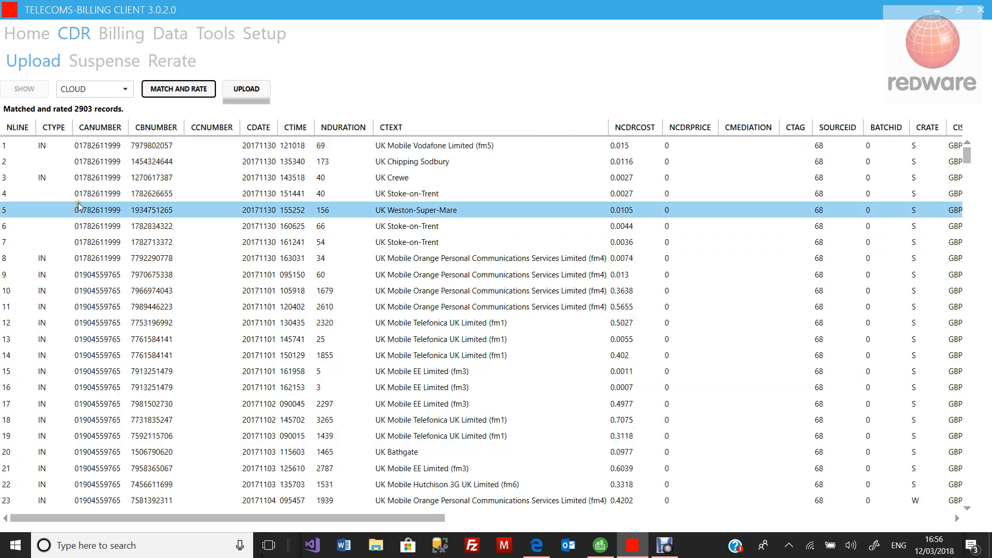
# Step: Check the rating columns, upload the 2903 records as Batch 77, and open the Suspense report
pyautogui.click(926, 518)
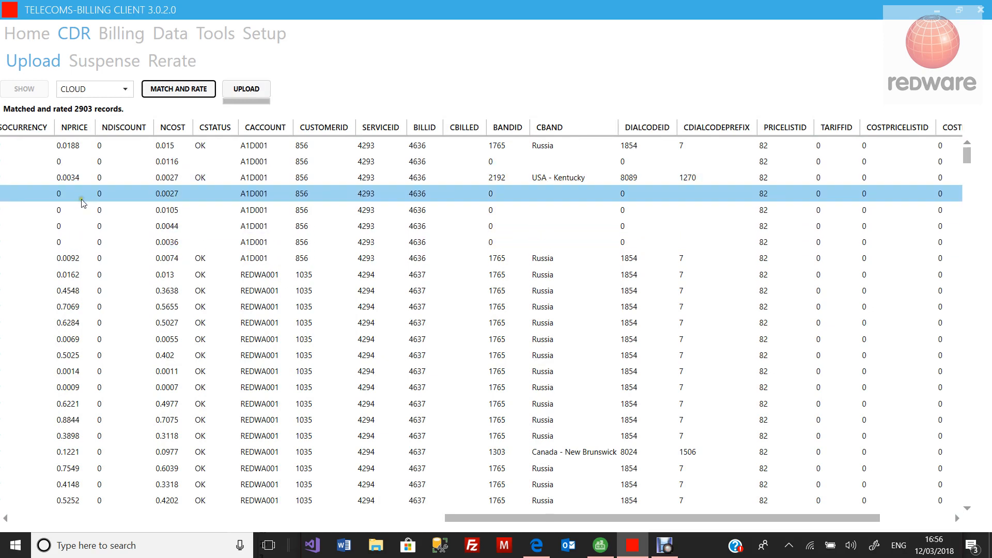
pyautogui.click(58, 178)
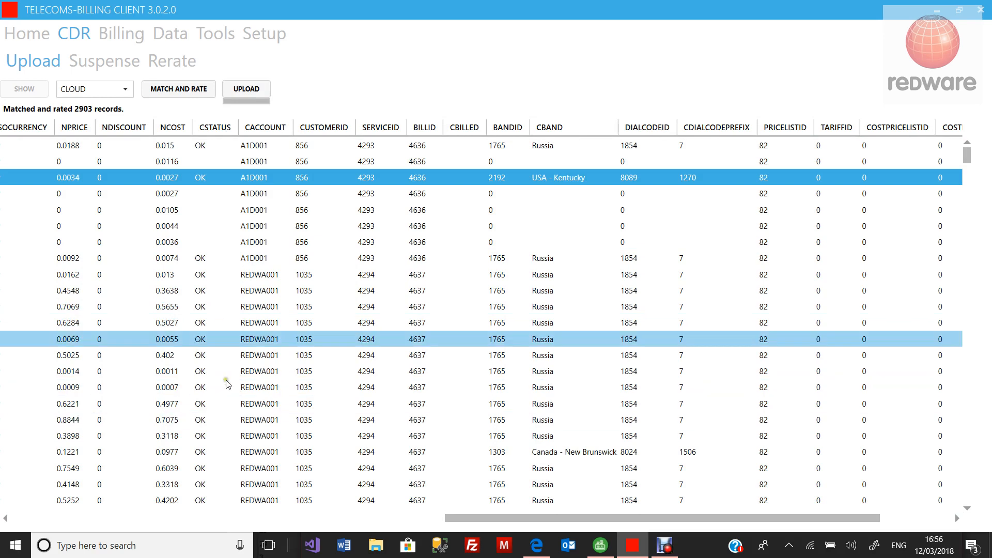
pyautogui.click(226, 89)
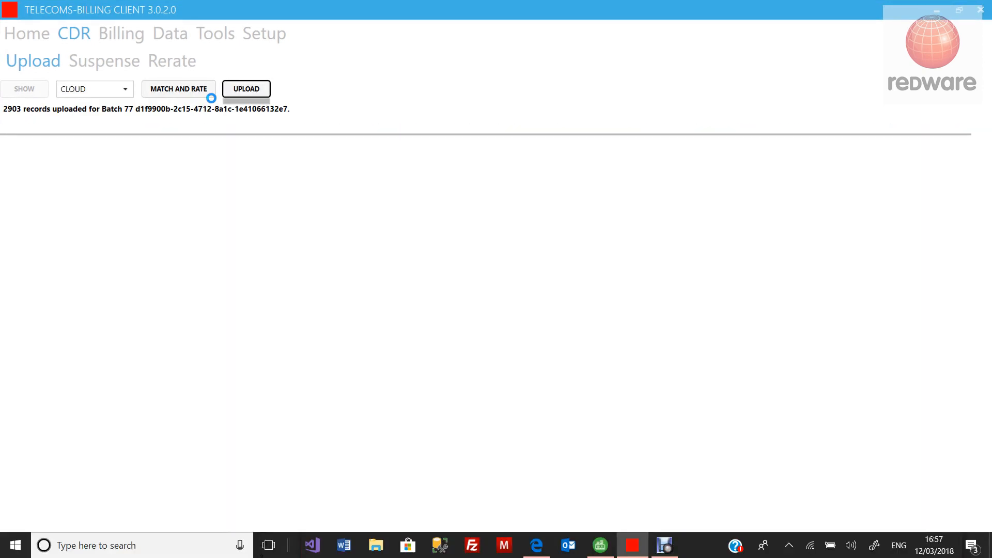
pyautogui.click(111, 66)
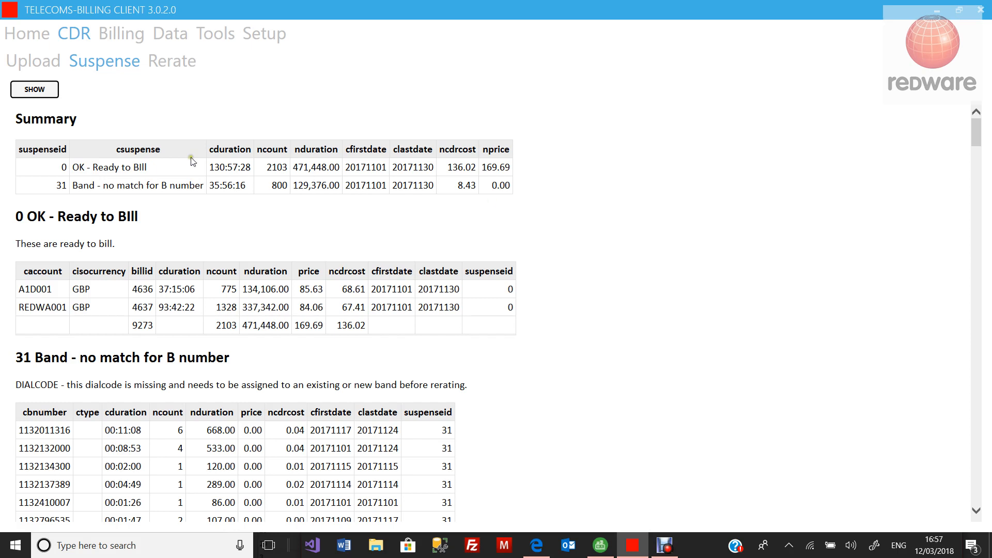
pyautogui.moveTo(270, 186); pyautogui.dragTo(389, 189)
pyautogui.moveTo(474, 188); pyautogui.dragTo(460, 180)
pyautogui.scroll(-10, 393, 251)
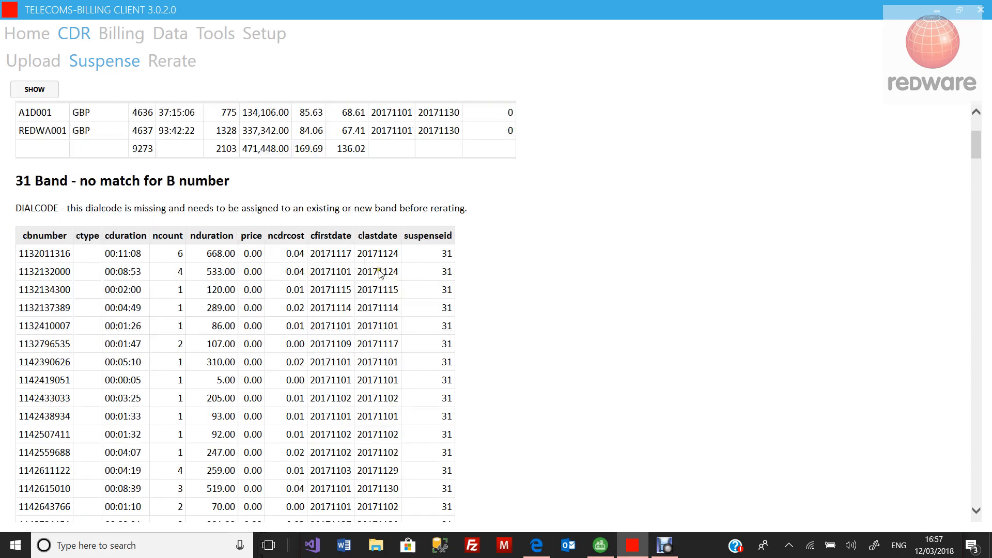
pyautogui.scroll(10, 388, 259)
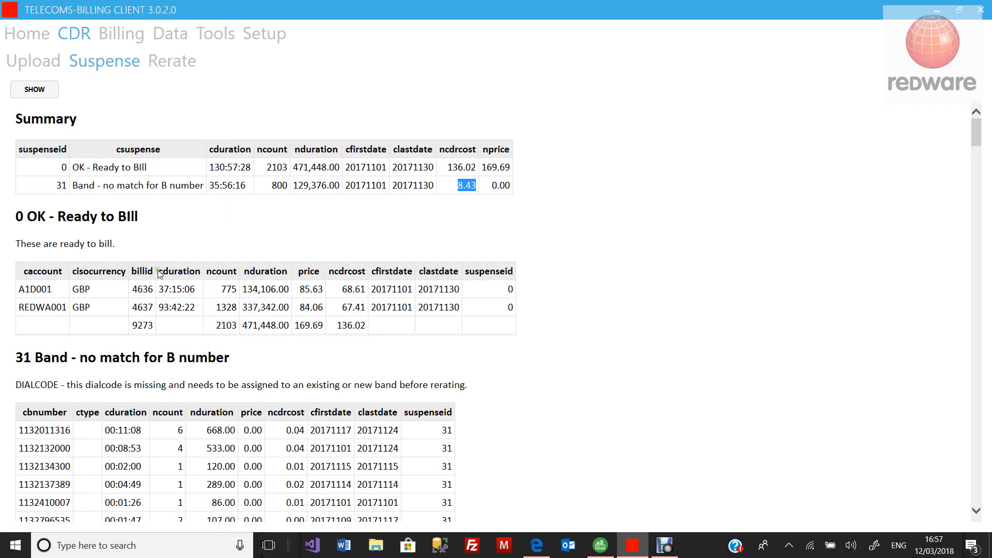
# Step: Write off the 800 records in suspense group 31 on the Rerate page
pyautogui.click(187, 64)
pyautogui.click(46, 93)
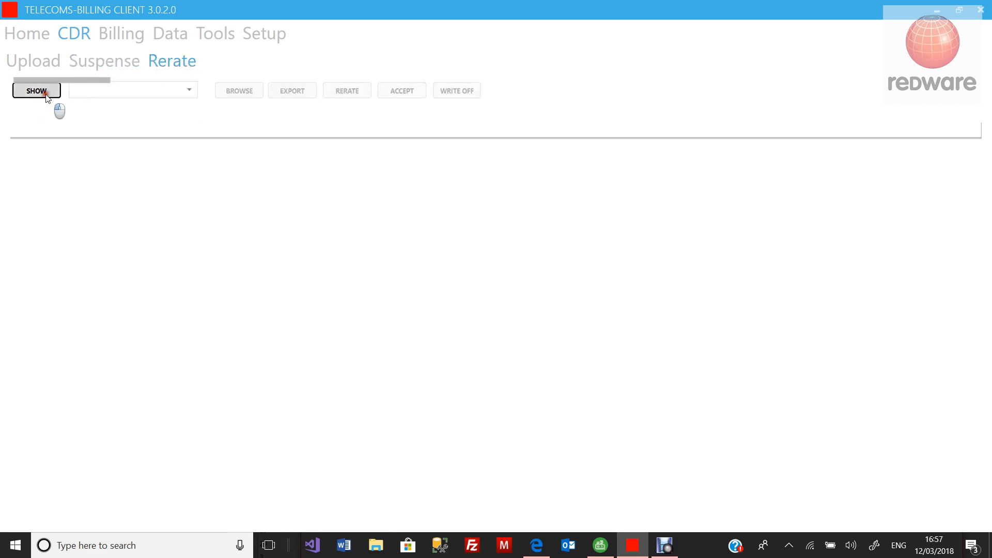
pyautogui.click(103, 90)
pyautogui.click(122, 135)
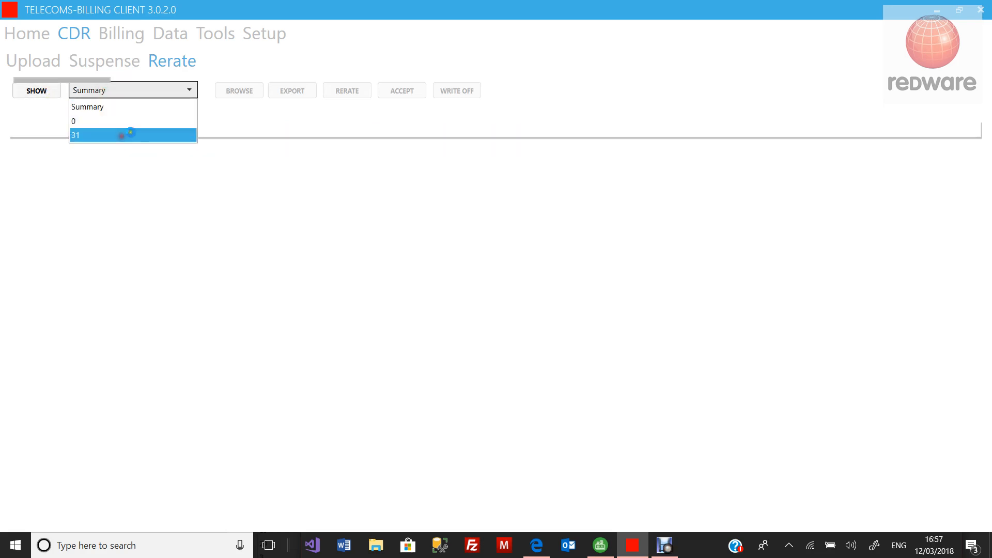
pyautogui.click(455, 94)
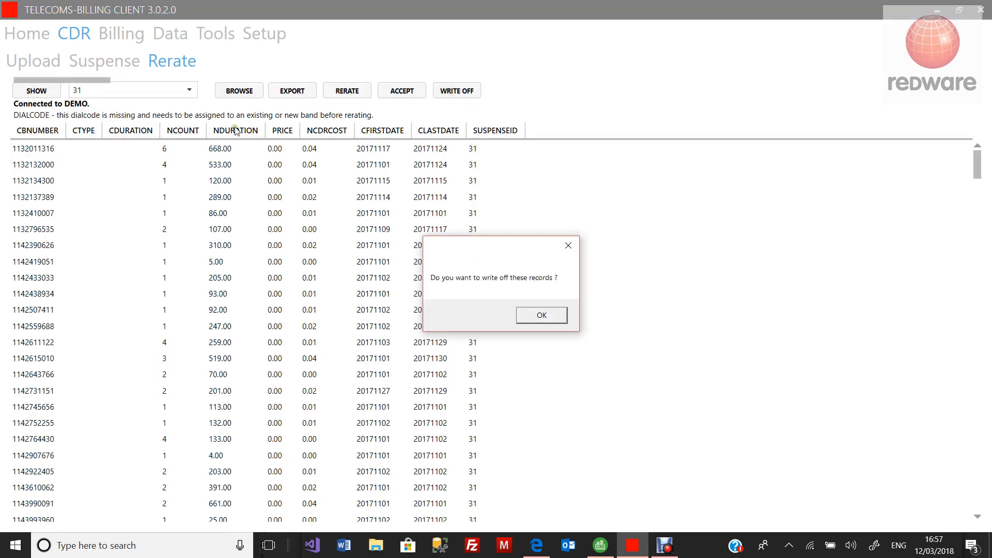
pyautogui.click(542, 315)
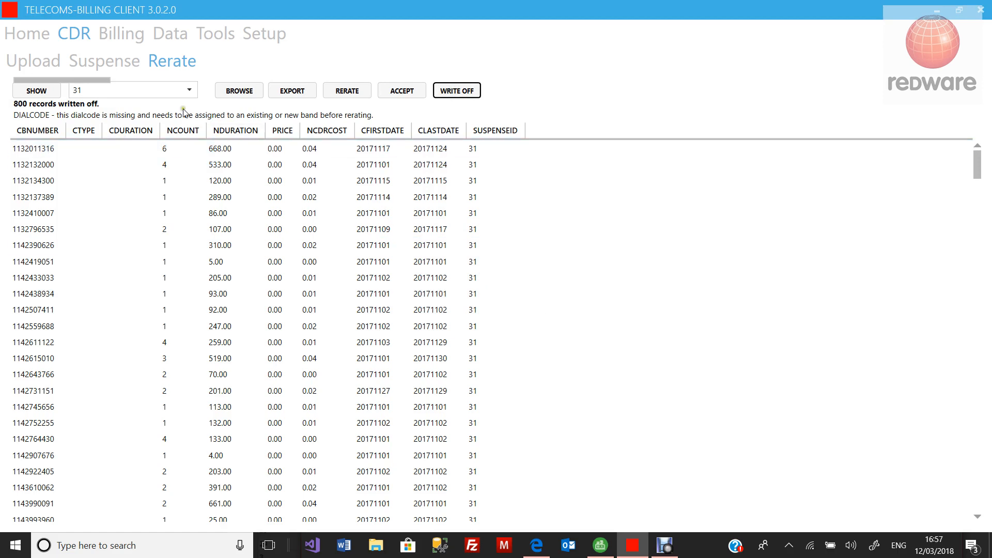
# Step: Show the summary and group 0's ready-to-bill accounts A1D001 and REDWA001
pyautogui.click(23, 91)
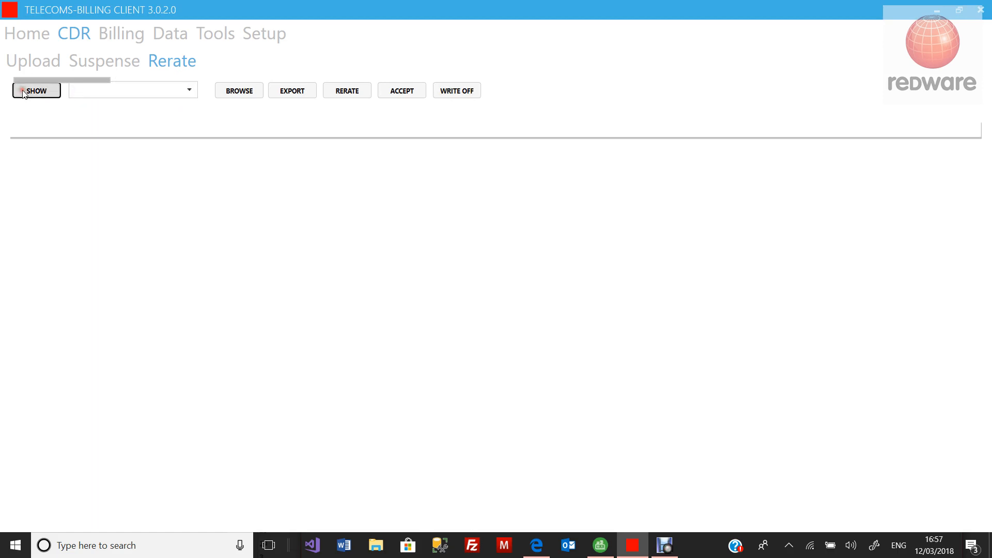
pyautogui.click(135, 155)
pyautogui.click(135, 152)
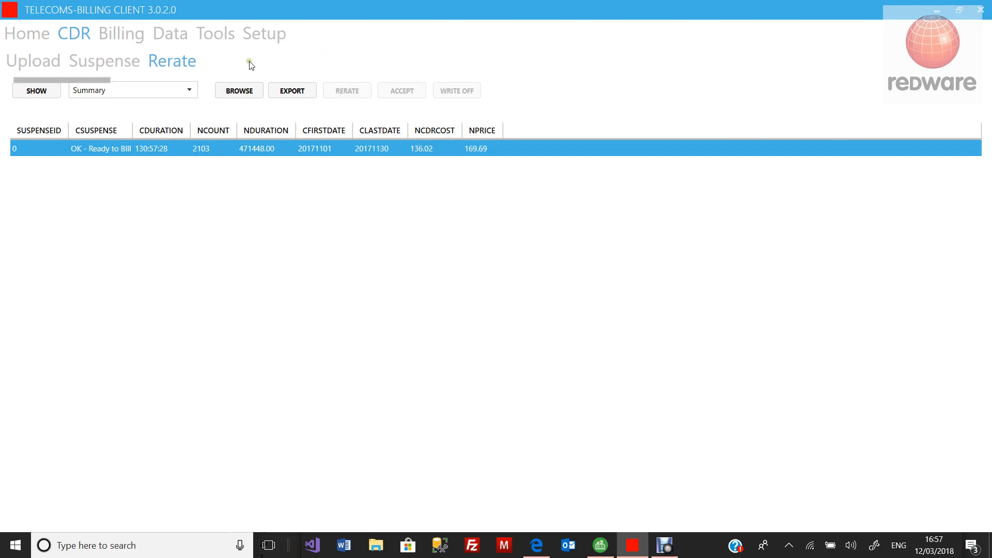
pyautogui.click(178, 96)
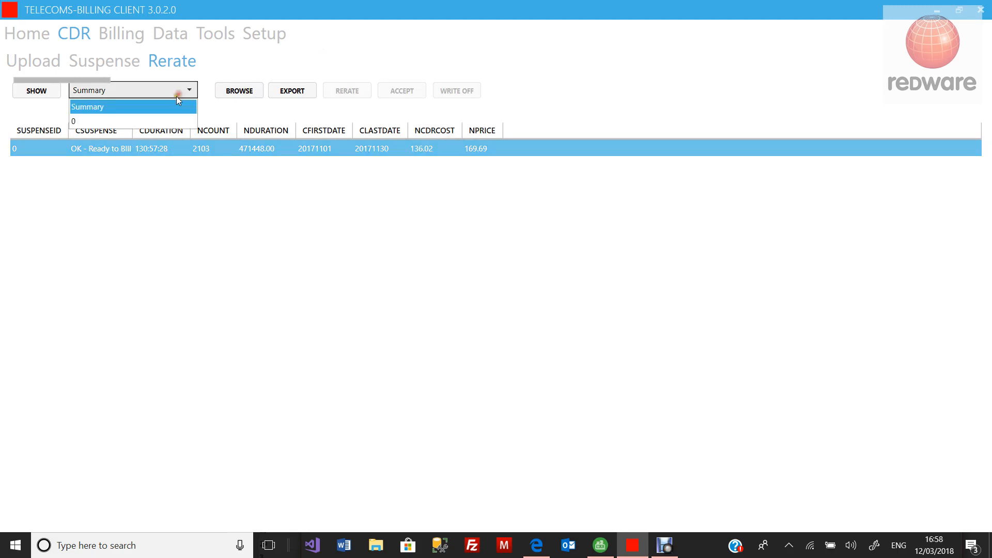
pyautogui.click(161, 118)
pyautogui.click(135, 150)
pyautogui.click(157, 158)
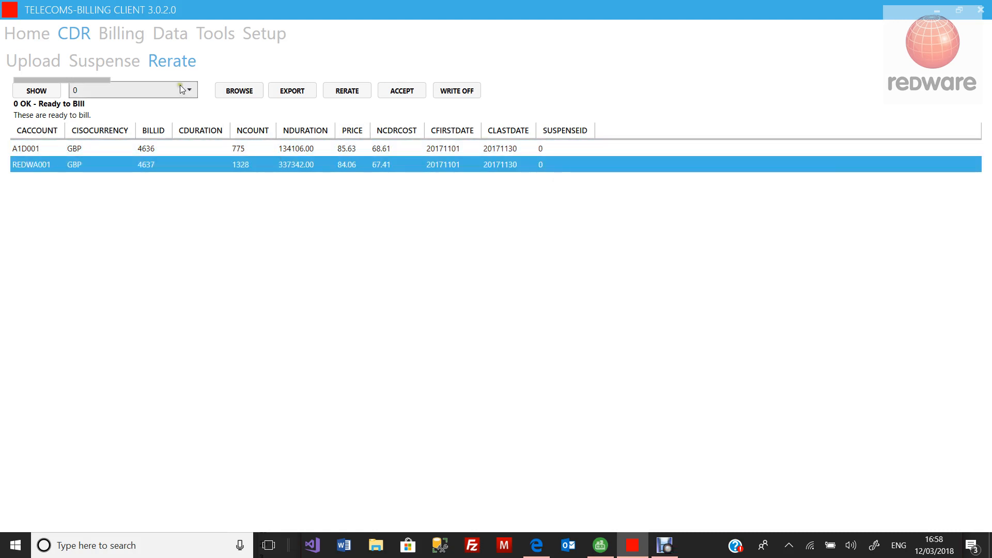
# Step: On Billing > Bills, enter 'November 2017' as call details and invoice date 15/12/2017
pyautogui.click(133, 37)
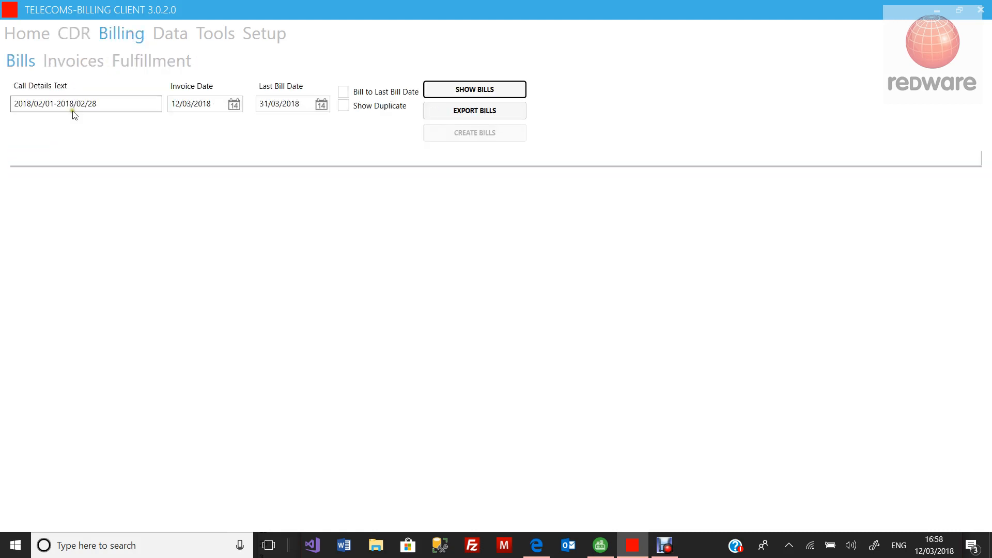
pyautogui.moveTo(111, 104); pyautogui.dragTo(5, 106)
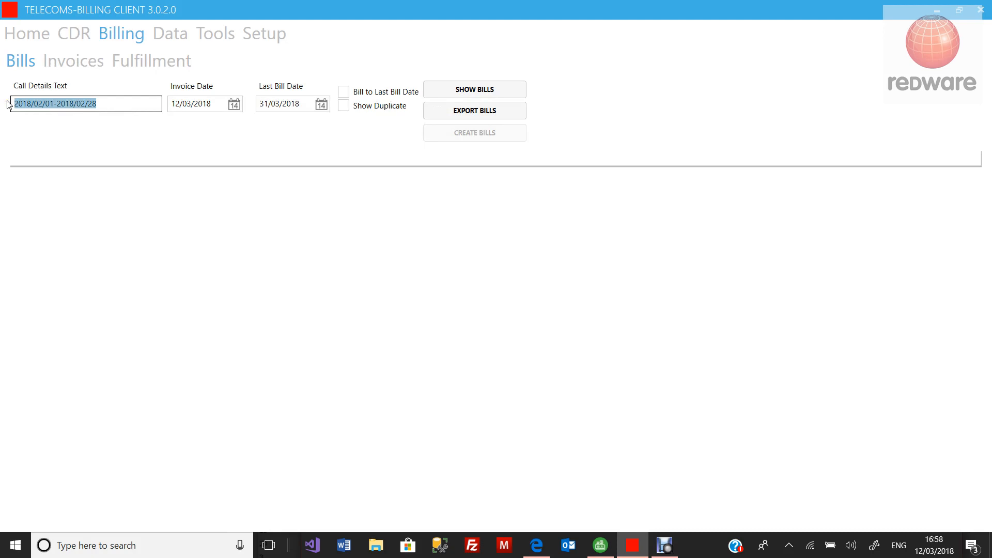
pyautogui.write('November 2017')
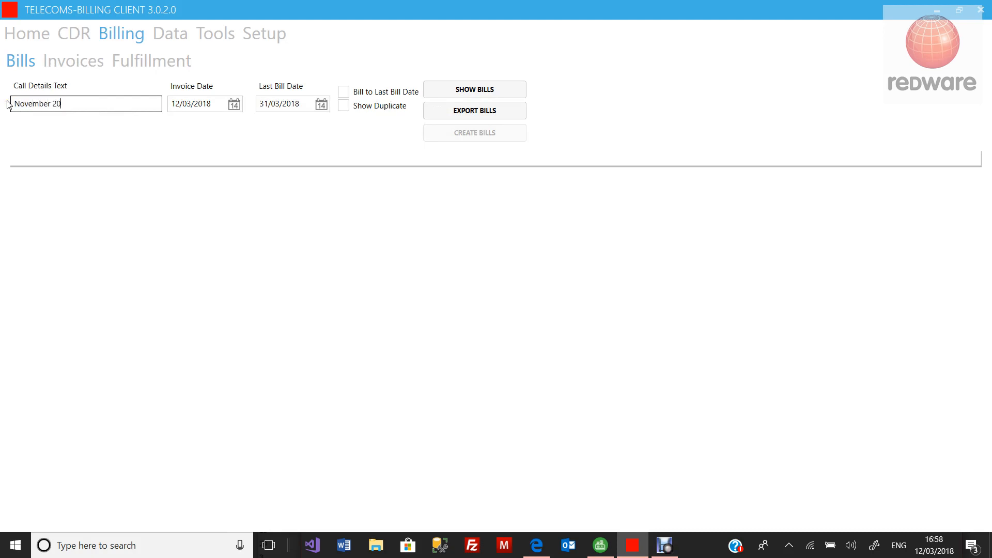
pyautogui.click(234, 105)
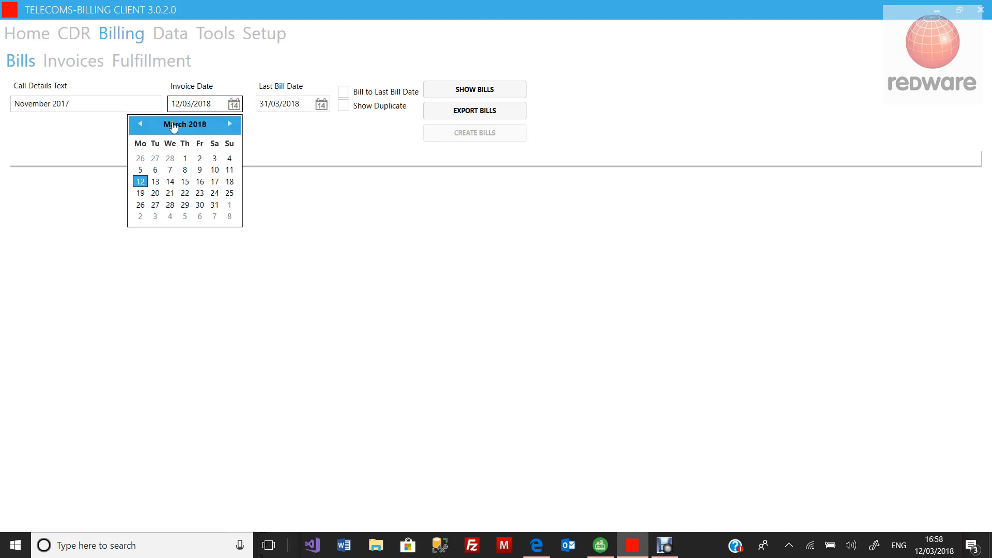
pyautogui.click(141, 125)
pyautogui.click(141, 125)
pyautogui.click(142, 125)
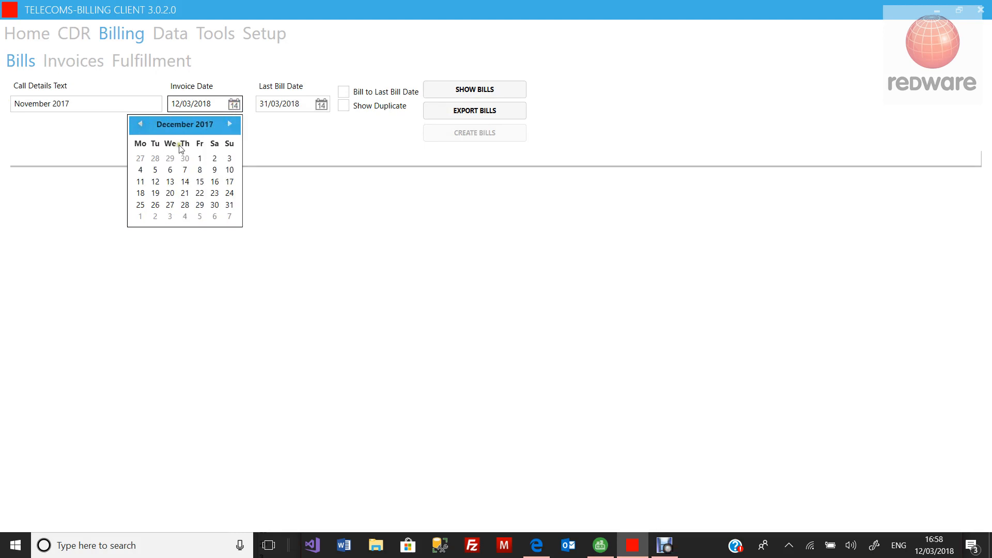
pyautogui.click(199, 182)
# Step: Set the last bill date to 31/12/2017 and list the 32 bill transactions
pyautogui.click(320, 105)
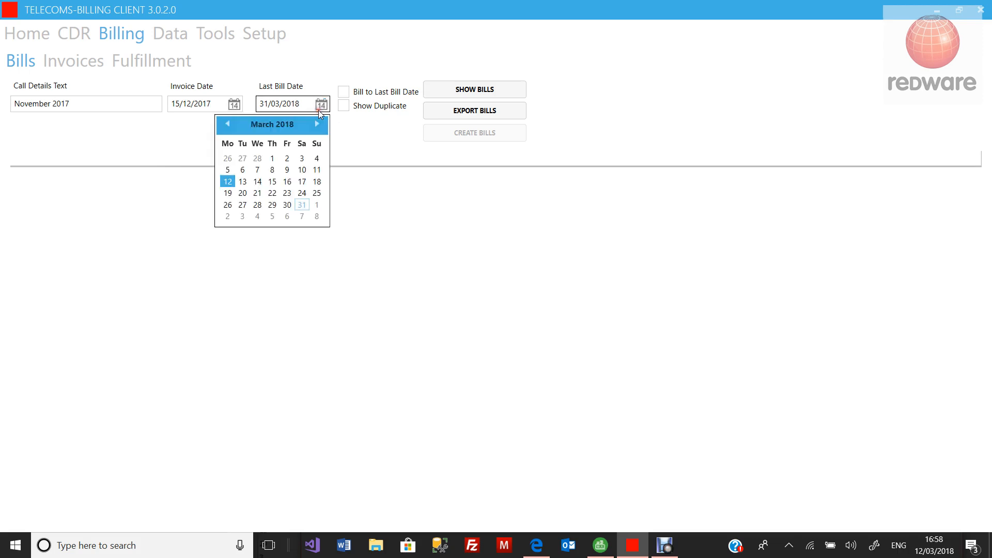
pyautogui.click(228, 124)
pyautogui.click(227, 124)
pyautogui.click(227, 124)
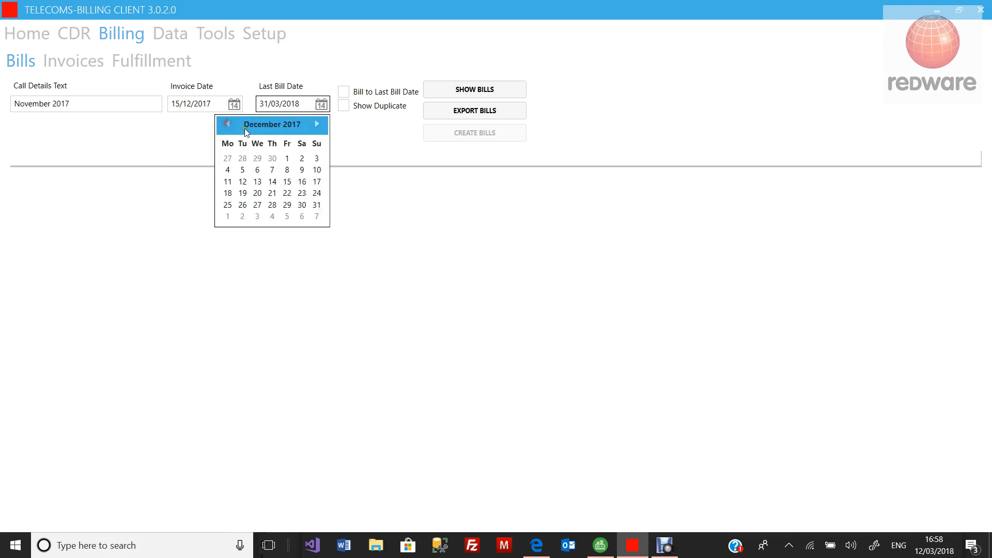
pyautogui.click(317, 205)
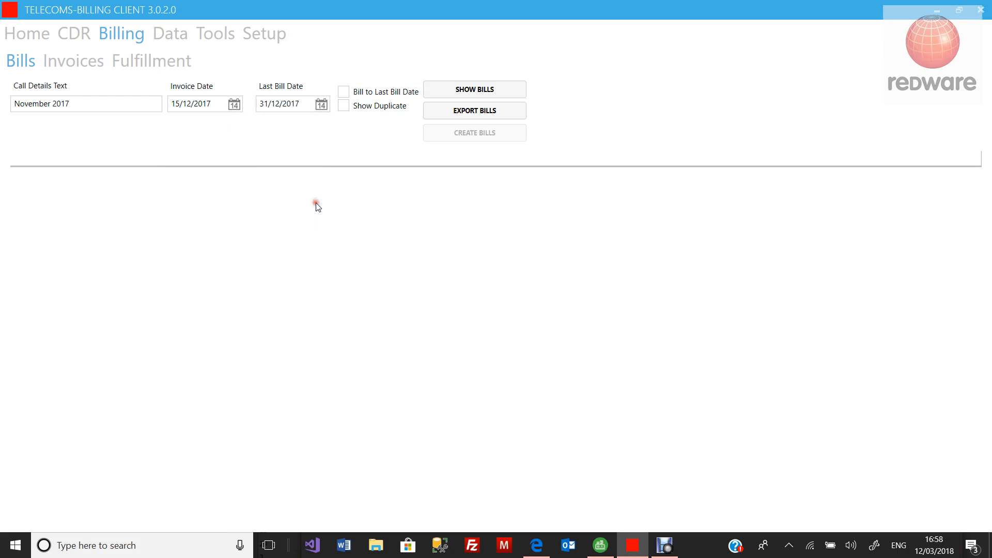
pyautogui.click(453, 92)
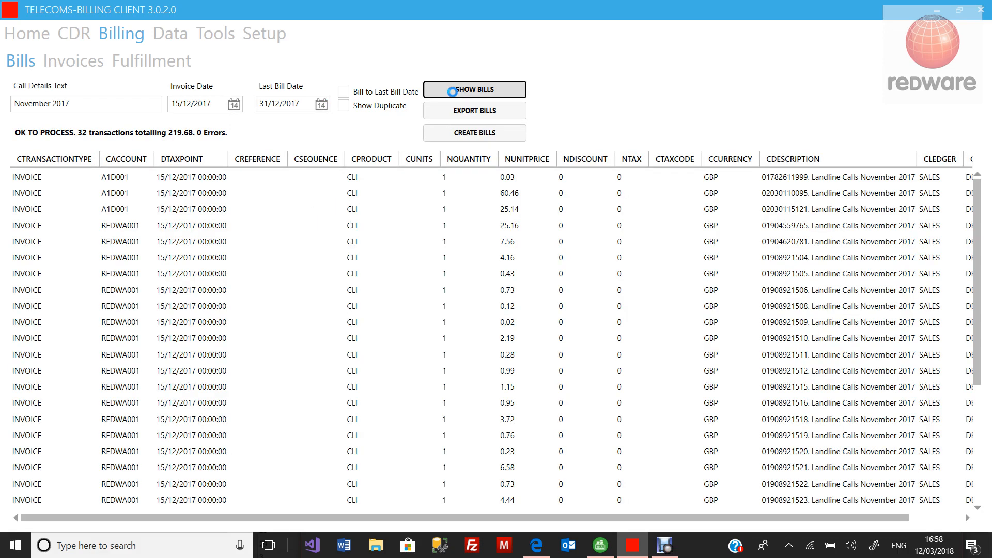
# Step: Review the 32 transactions and try Export Bills, cancelling the Save As dialog
pyautogui.scroll(-1, 400, 244)
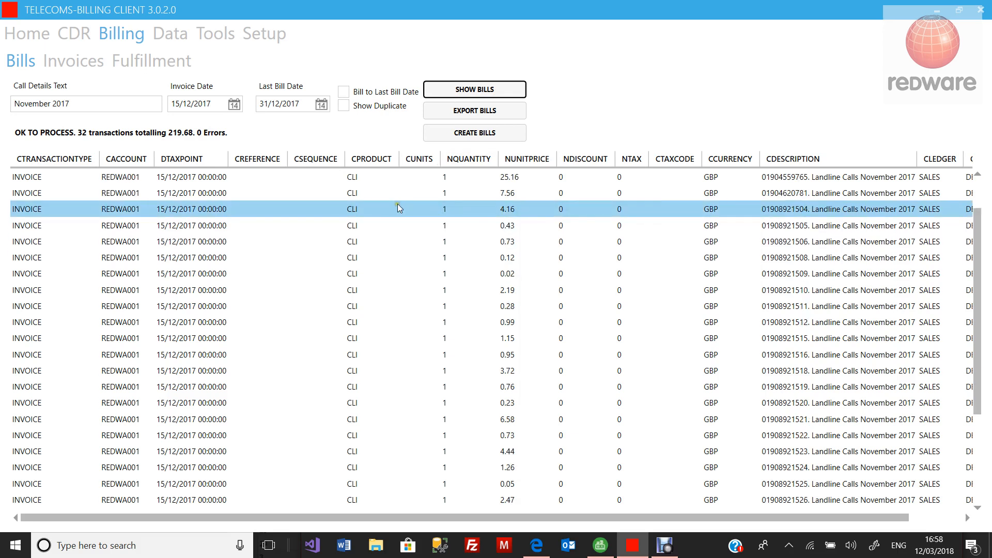
pyautogui.scroll(1, 402, 194)
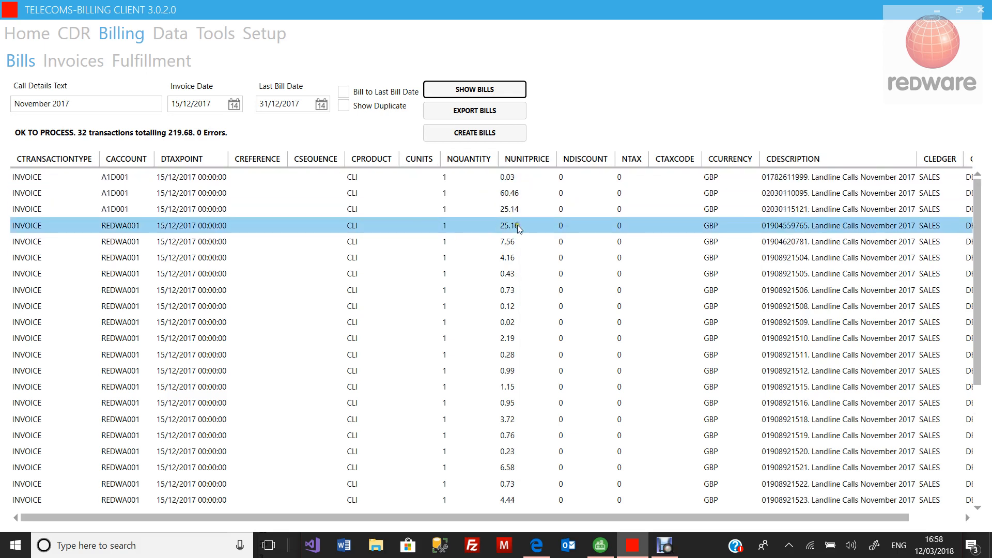
pyautogui.scroll(-4, 517, 232)
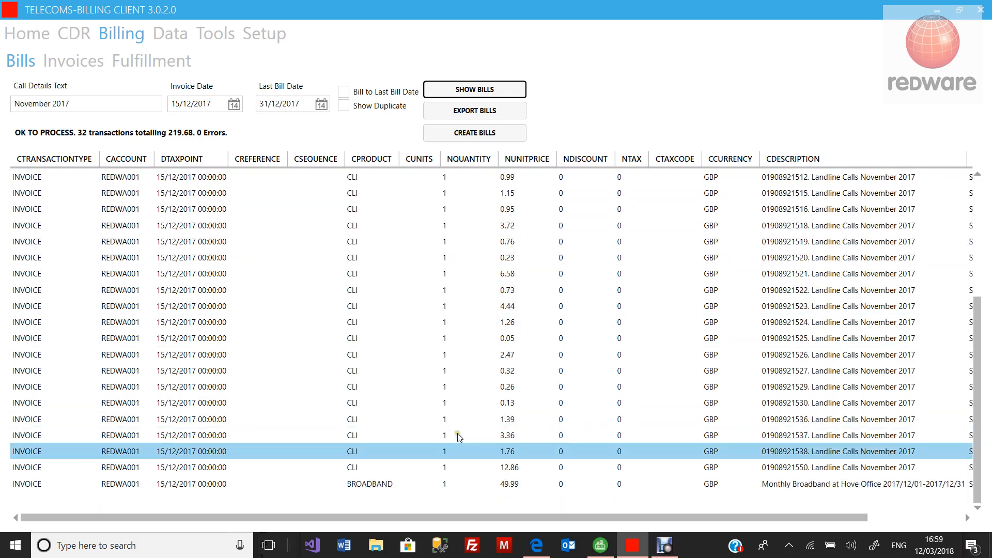
pyautogui.click(523, 487)
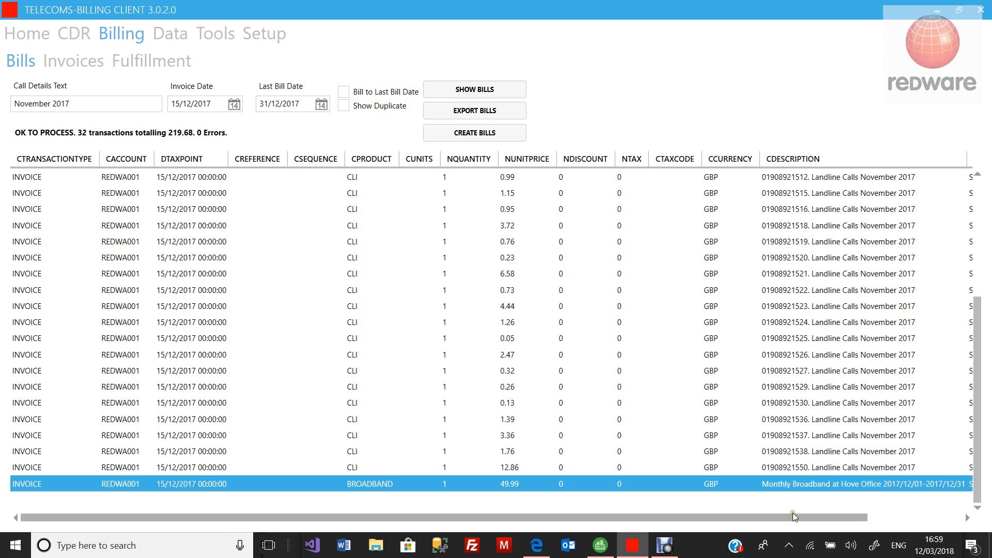
pyautogui.moveTo(834, 518)
pyautogui.mouseDown()
pyautogui.moveTo(913, 522)
pyautogui.moveTo(832, 522)
pyautogui.mouseUp()
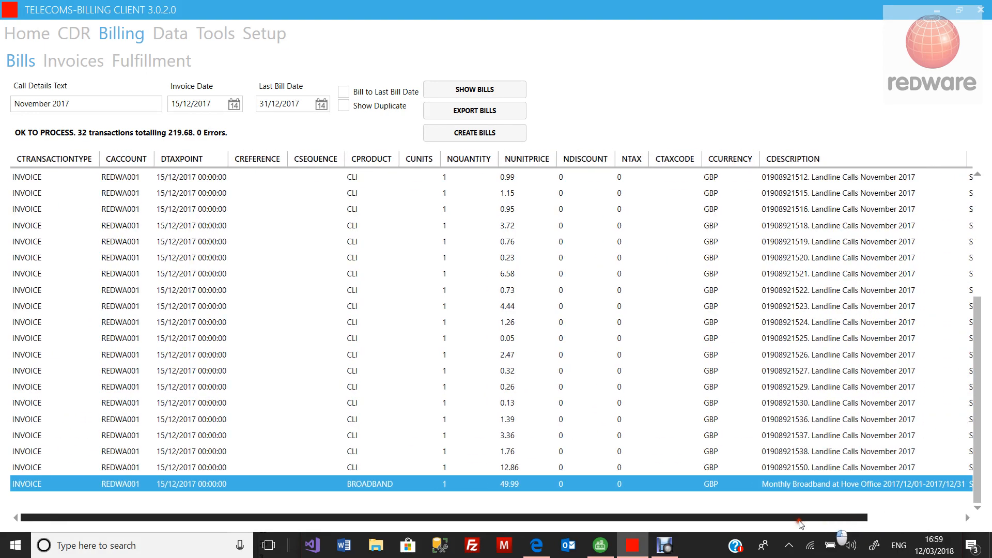
pyautogui.scroll(4, 532, 481)
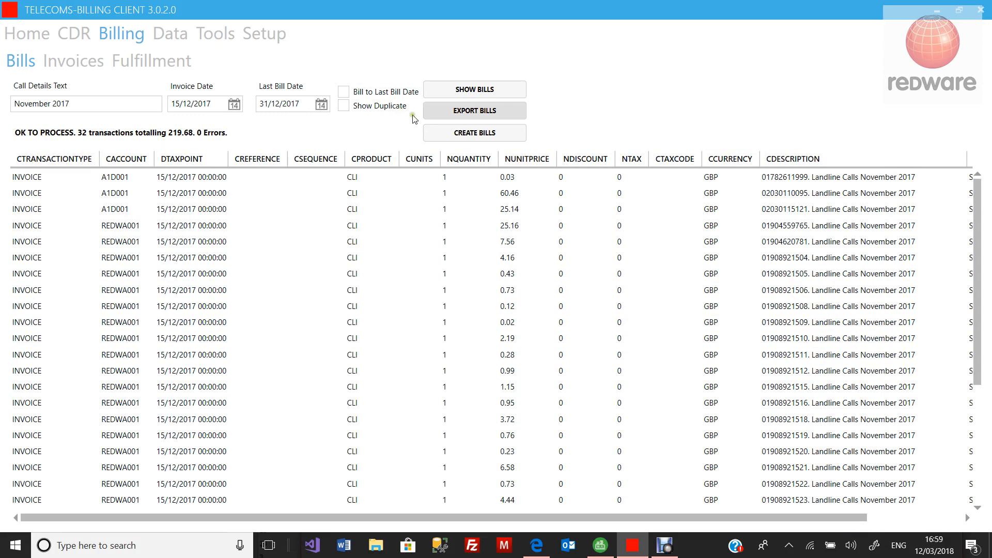
pyautogui.click(472, 112)
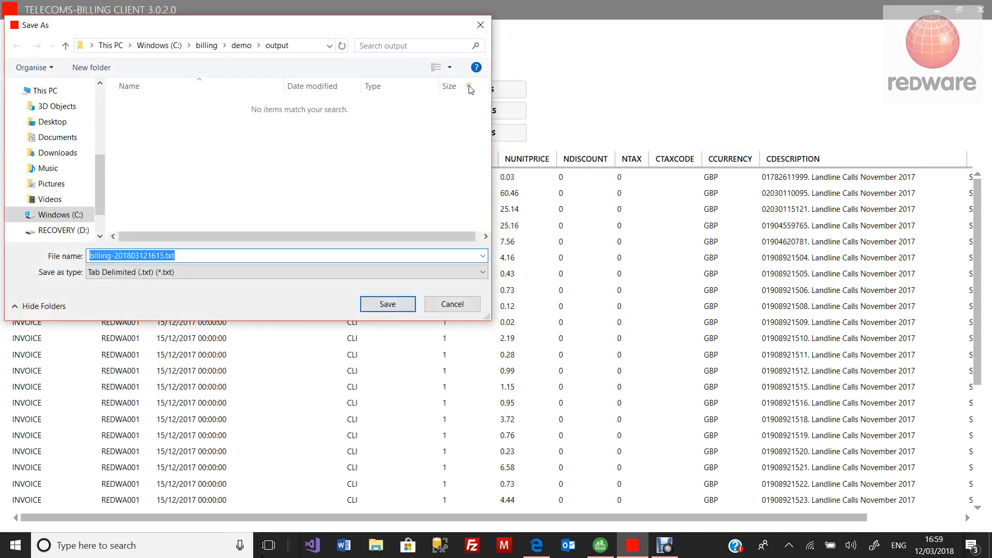
pyautogui.click(480, 32)
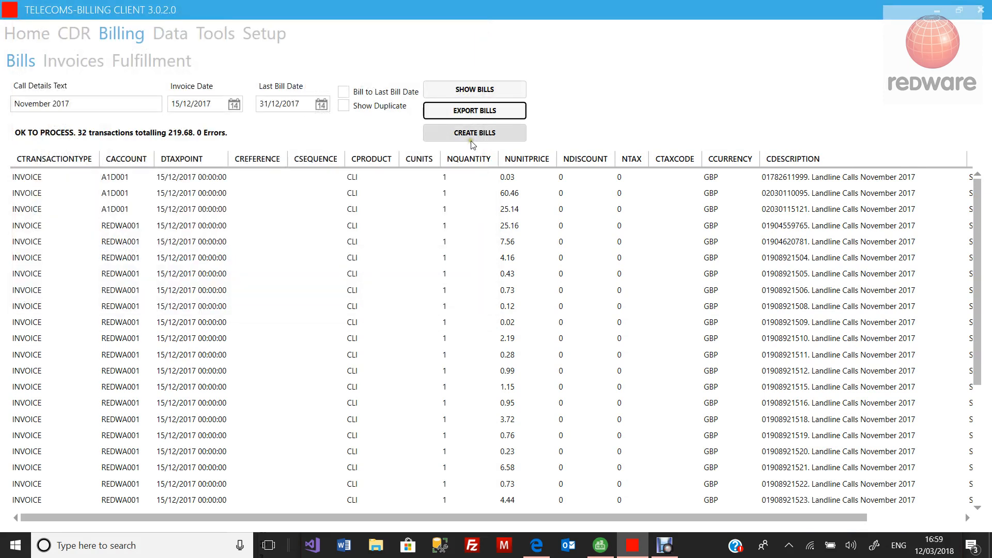
# Step: Create bills from the 32 transactions, confirming with Yes
pyautogui.click(471, 135)
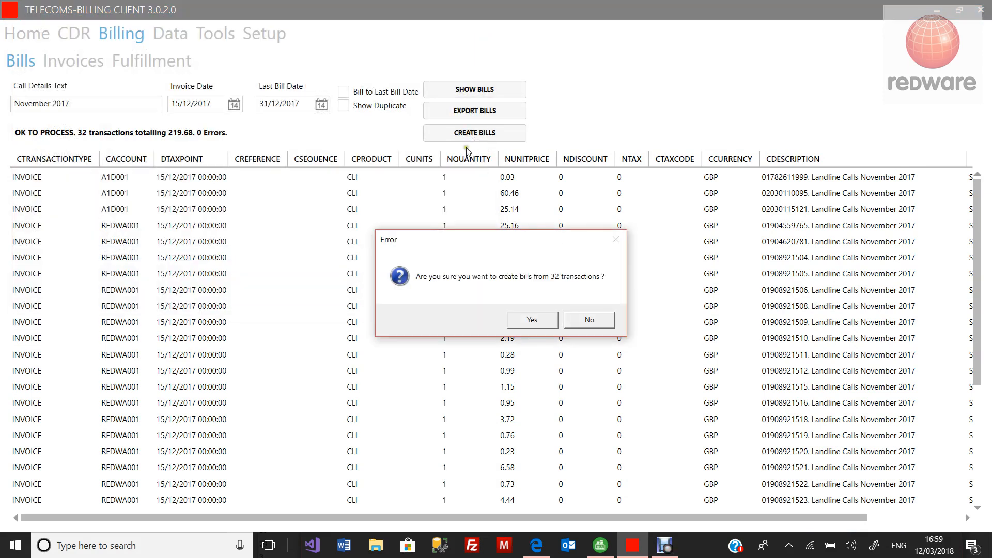
pyautogui.click(526, 322)
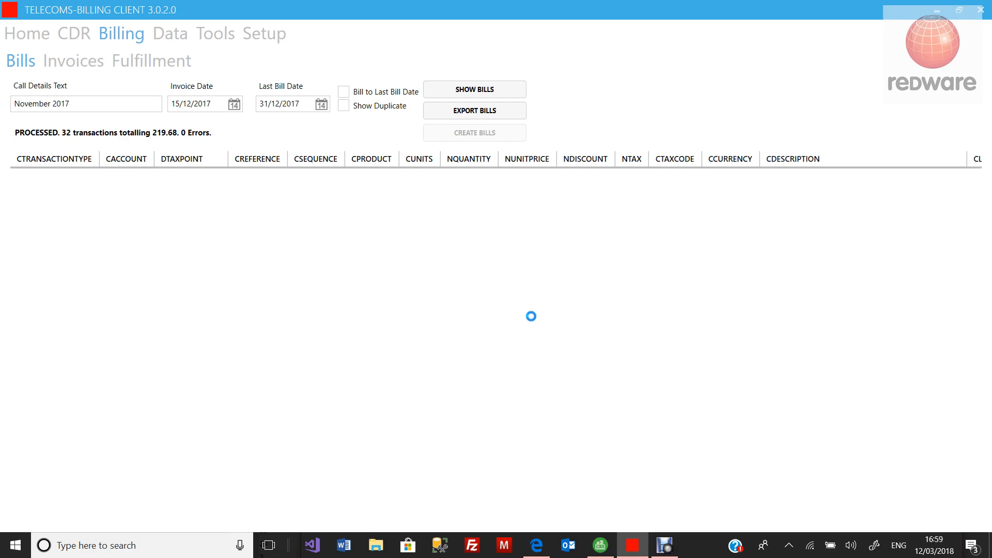
pyautogui.click(87, 62)
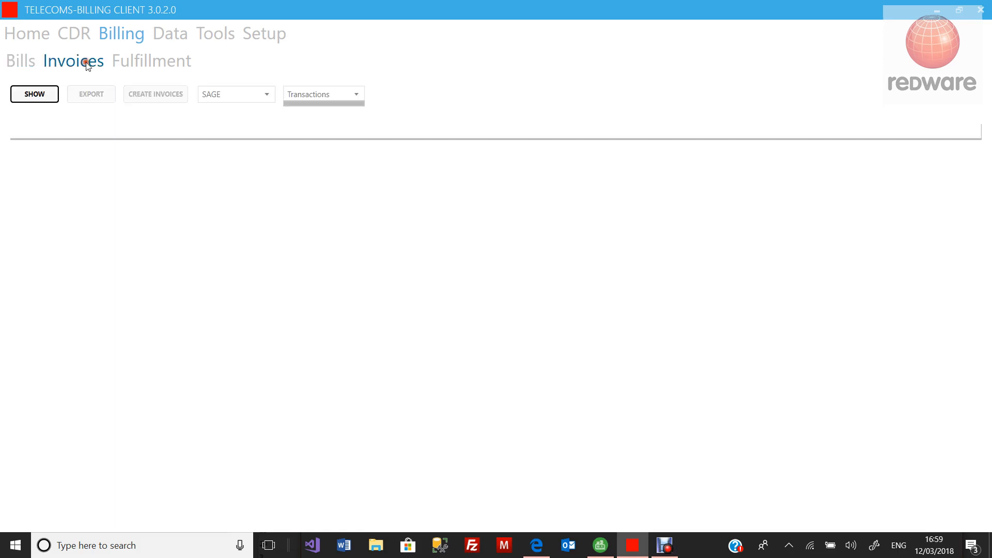
# Step: Retrieve the 32 ready transactions and create their invoices in Sage, confirming Yes
pyautogui.click(43, 99)
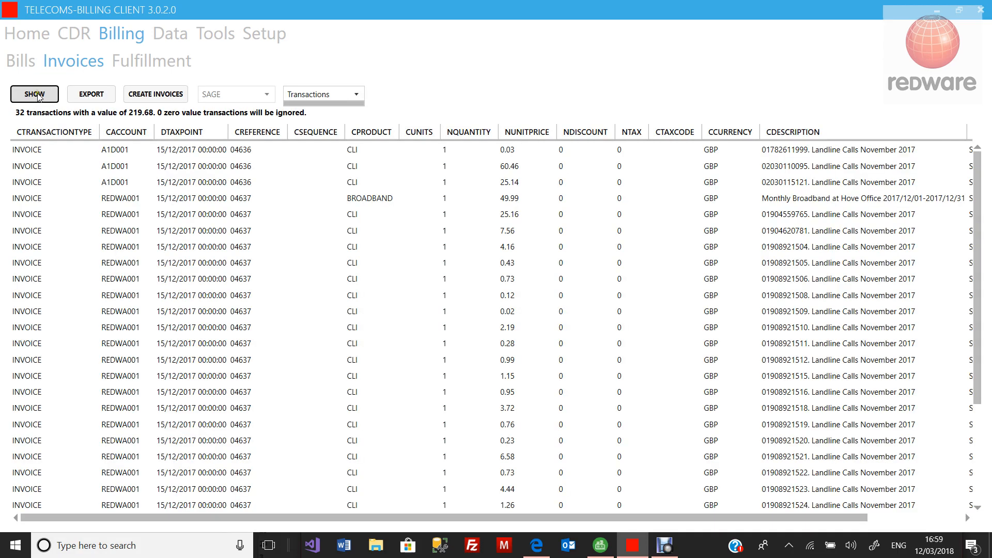
pyautogui.click(157, 94)
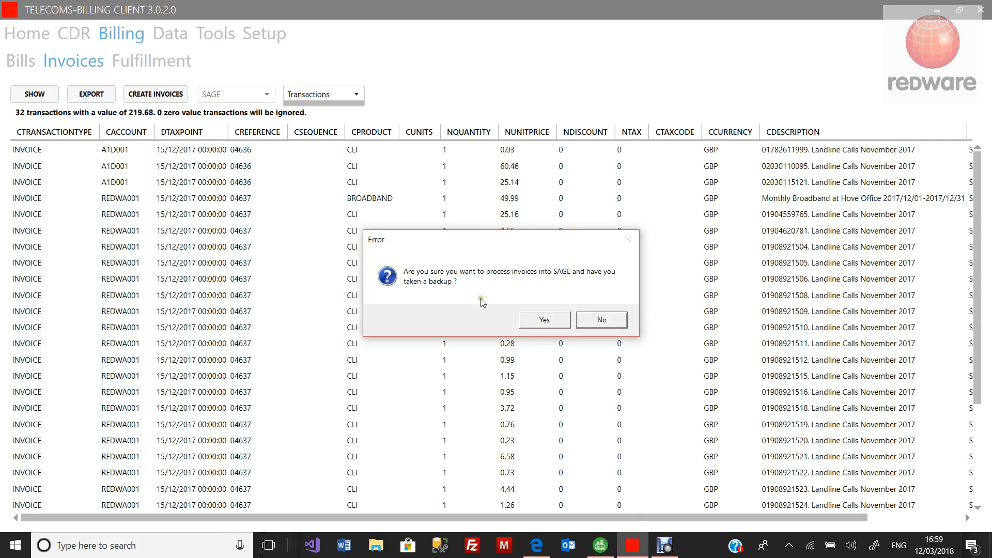
pyautogui.click(541, 320)
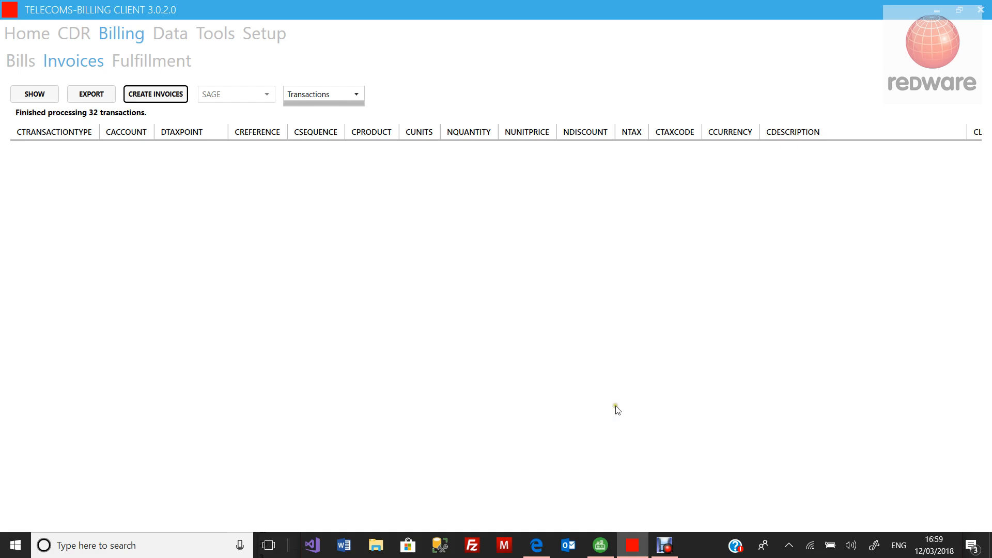
pyautogui.click(601, 546)
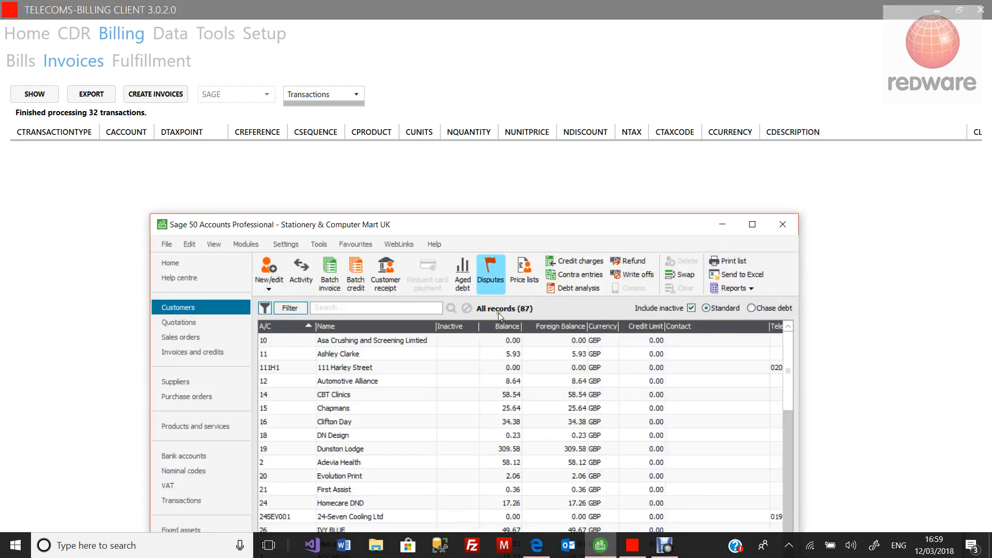
# Step: Maximise Sage 50 and show the invoices and credits list sorted by Type
pyautogui.doubleClick(483, 228)
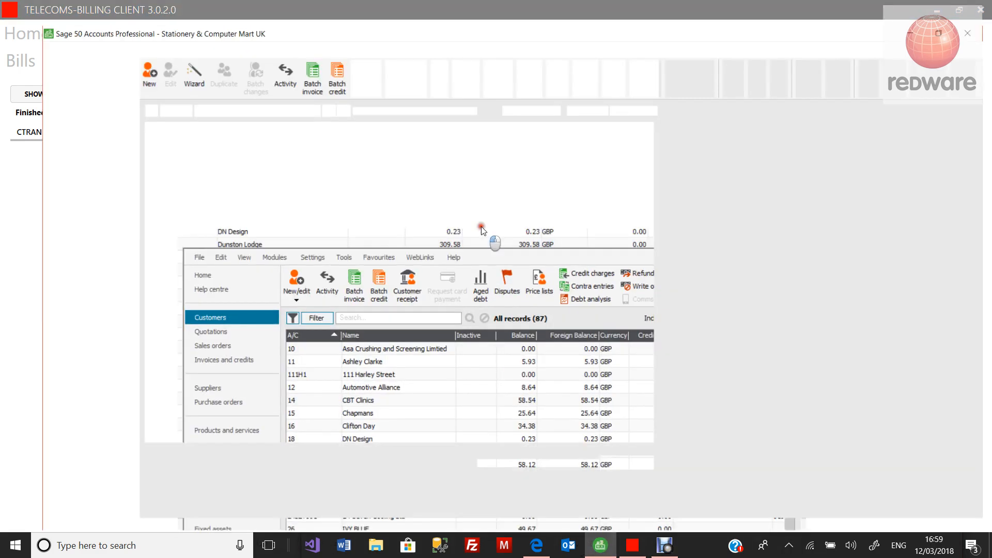
pyautogui.click(62, 120)
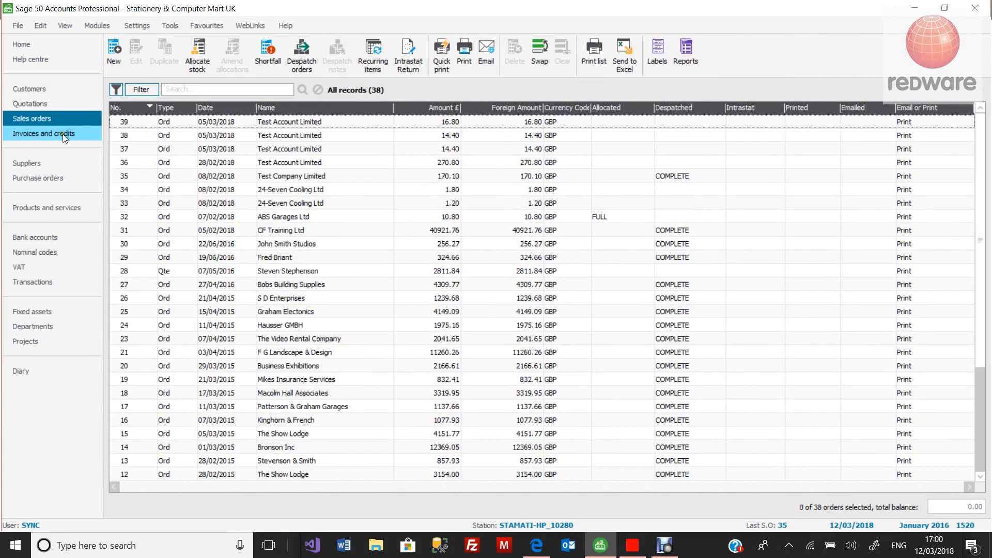
pyautogui.click(61, 132)
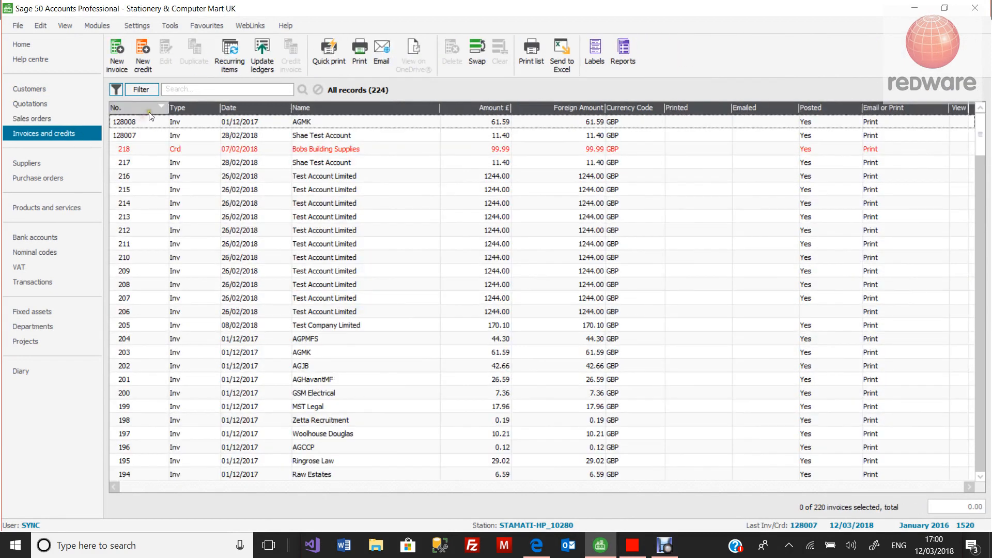
pyautogui.click(191, 115)
pyautogui.click(192, 116)
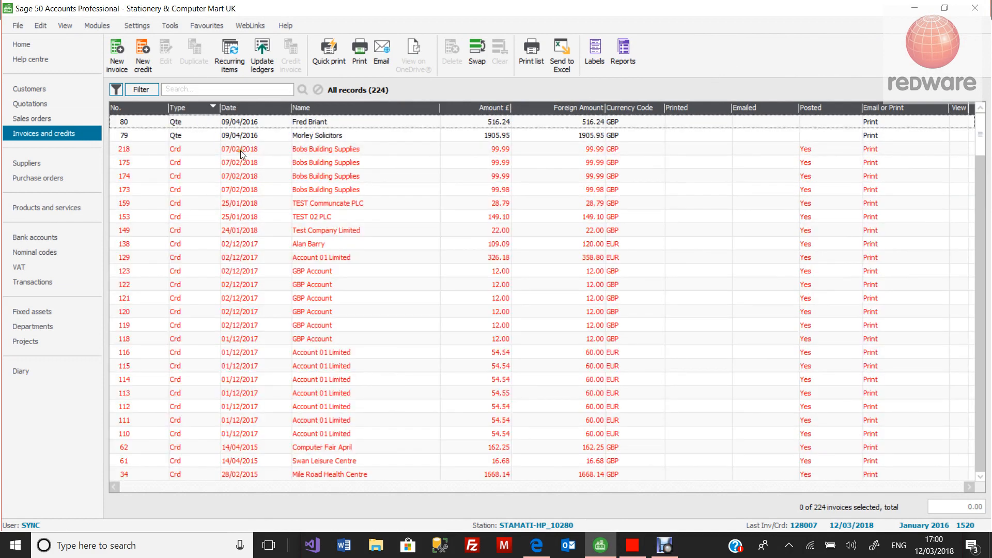
pyautogui.scroll(-2, 344, 204)
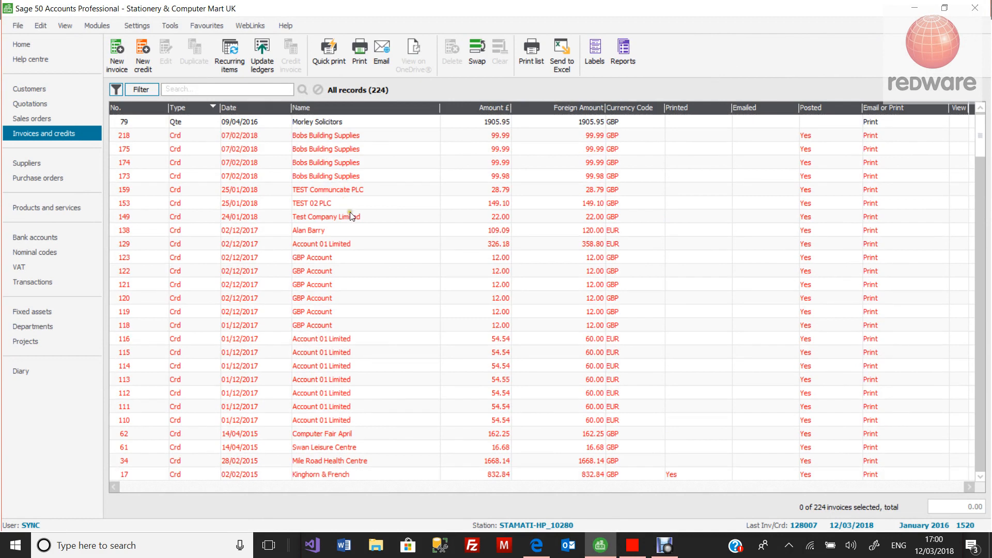
pyautogui.scroll(2, 355, 229)
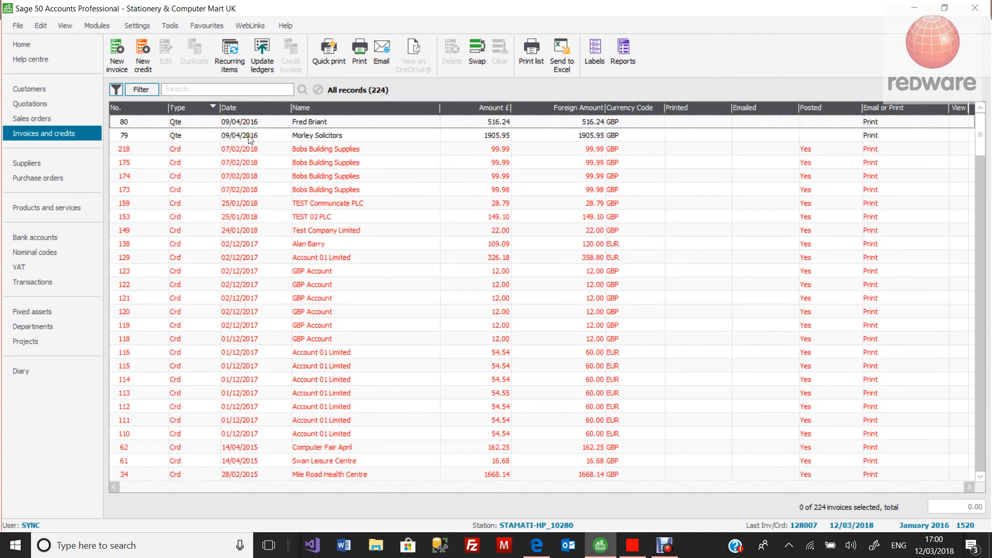
# Step: Search the list for 'red' and open Redware invoice 128012
pyautogui.click(199, 89)
pyautogui.write('red')
pyautogui.press('Return')
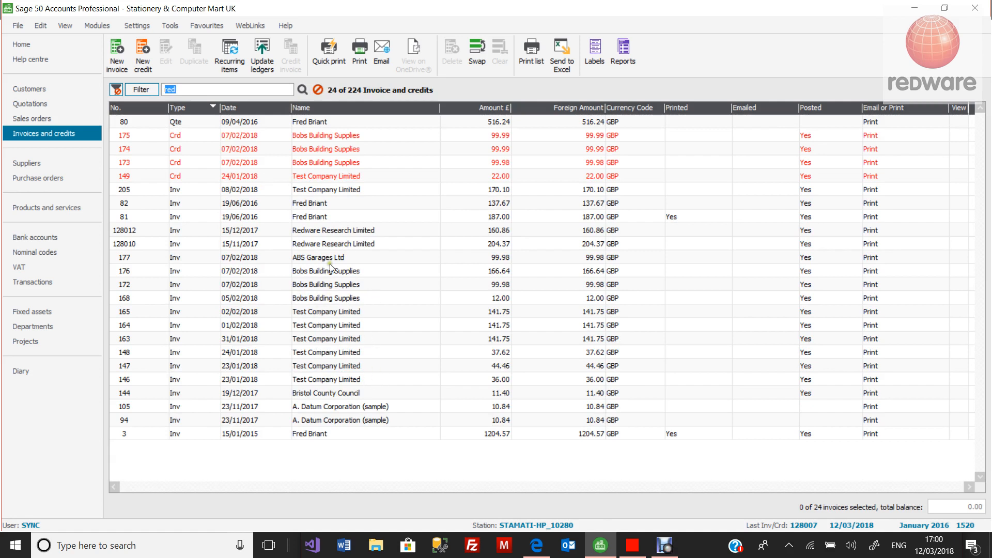
pyautogui.click(280, 245)
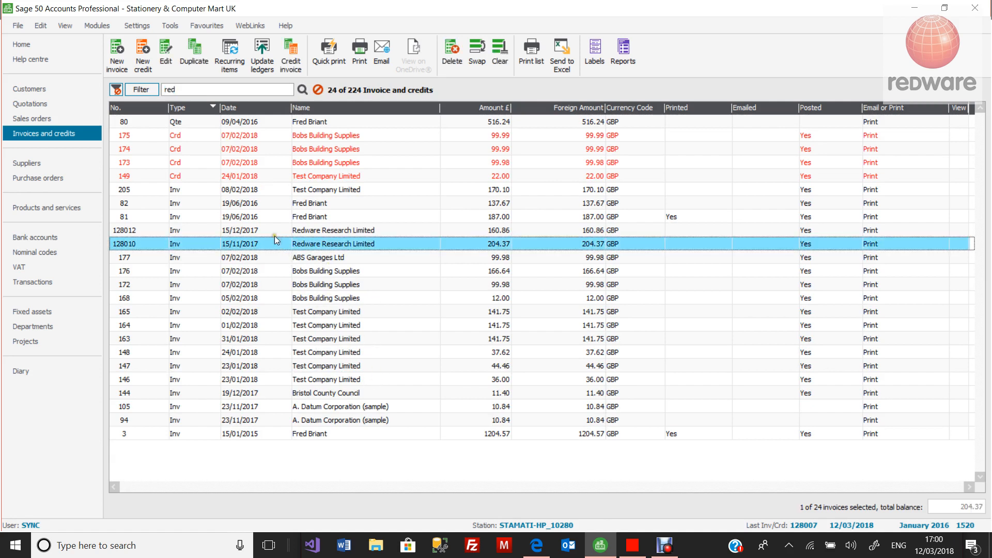
pyautogui.click(274, 232)
pyautogui.doubleClick(274, 233)
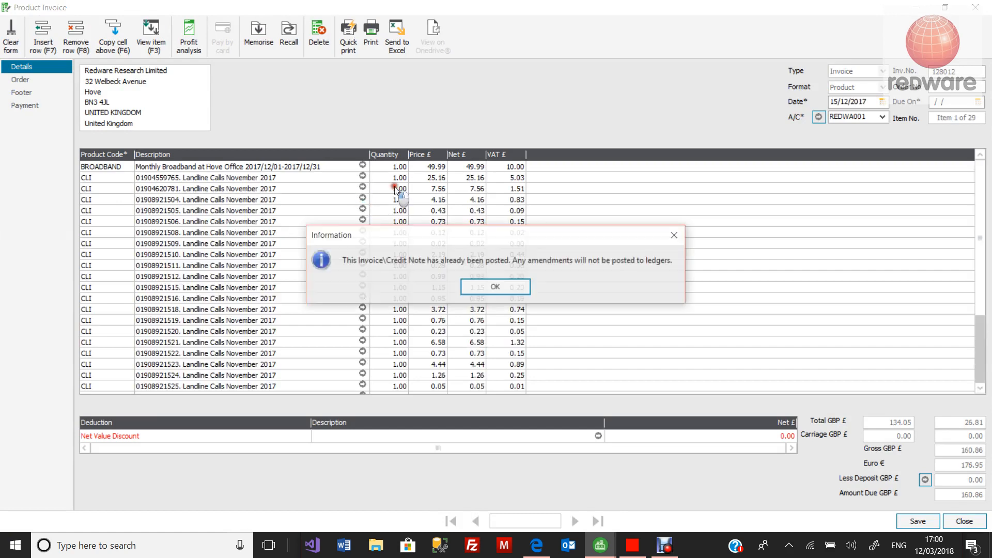
# Step: Review invoice 128012's November 2017 landline lines, close it, and restore the Sage window
pyautogui.click(490, 284)
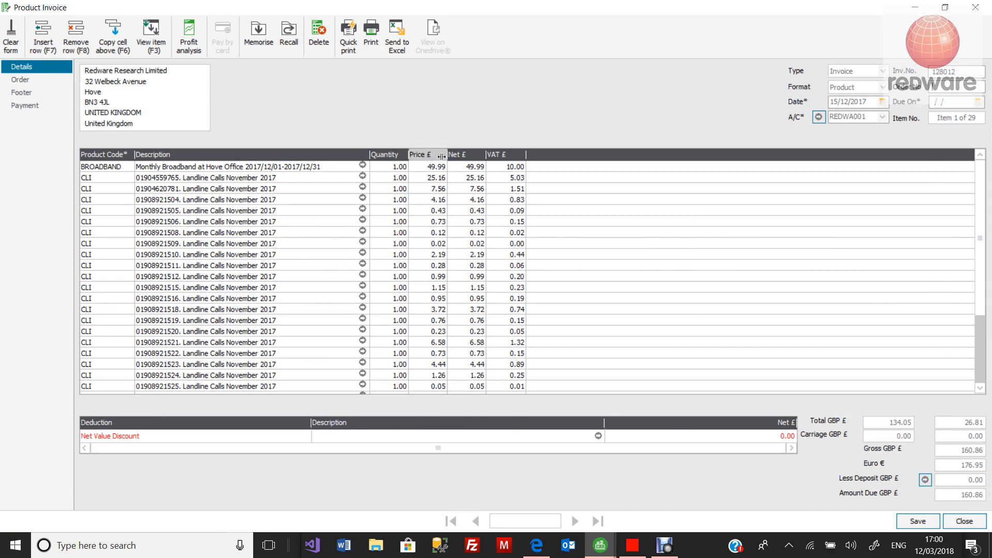
pyautogui.click(533, 274)
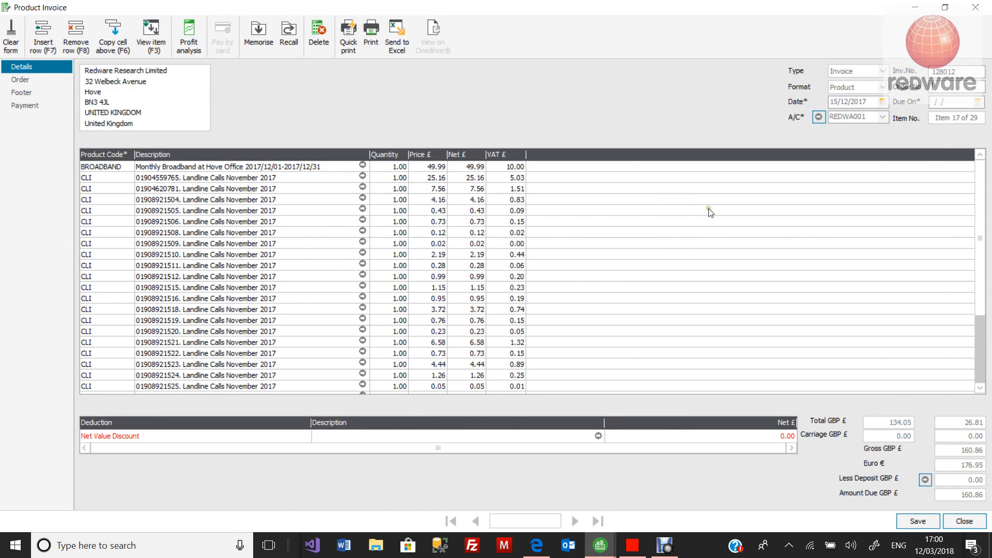
pyautogui.click(968, 523)
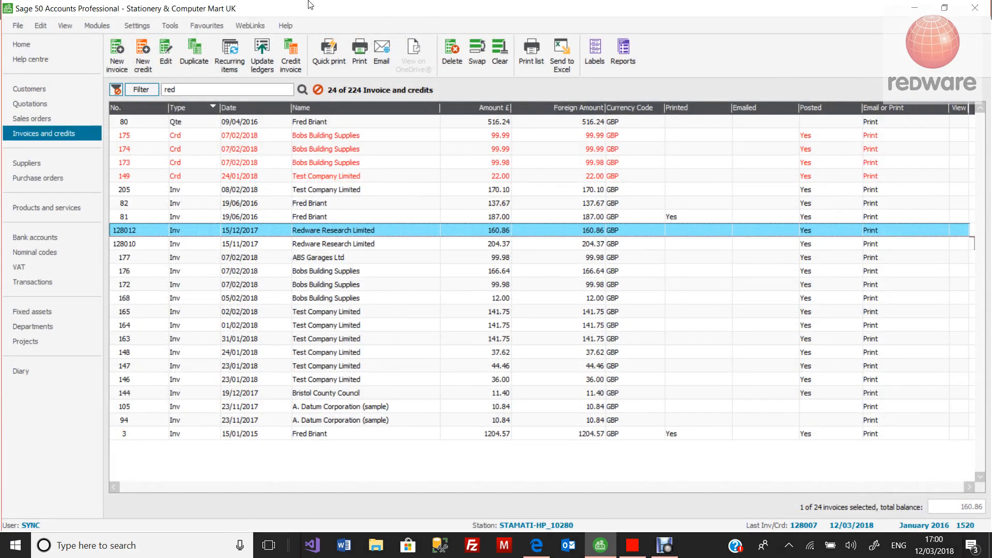
pyautogui.moveTo(311, 4); pyautogui.dragTo(473, 191)
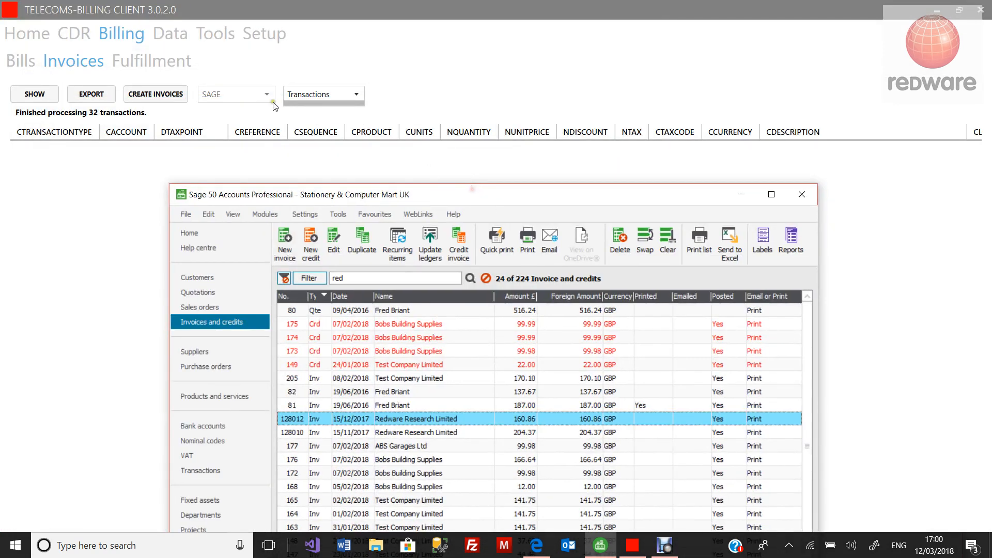
# Step: Run Upload Sage Invoices on all five listed bills and confirm the processing
pyautogui.click(159, 51)
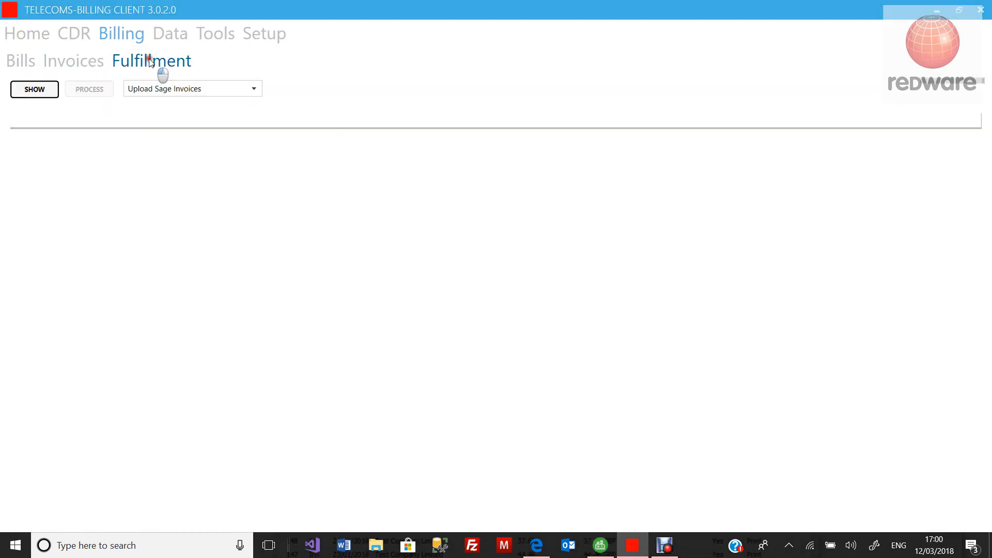
pyautogui.click(158, 93)
pyautogui.click(167, 103)
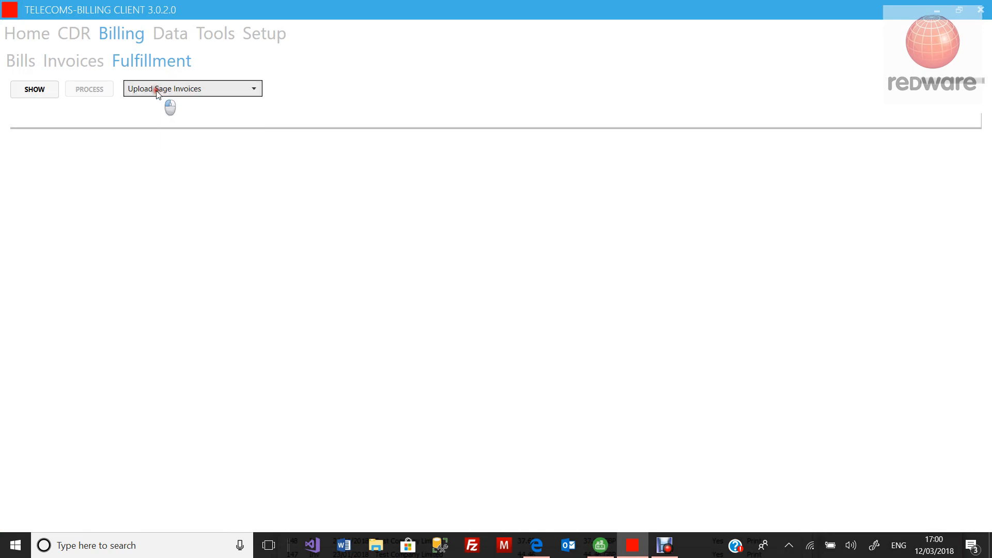
pyautogui.click(26, 91)
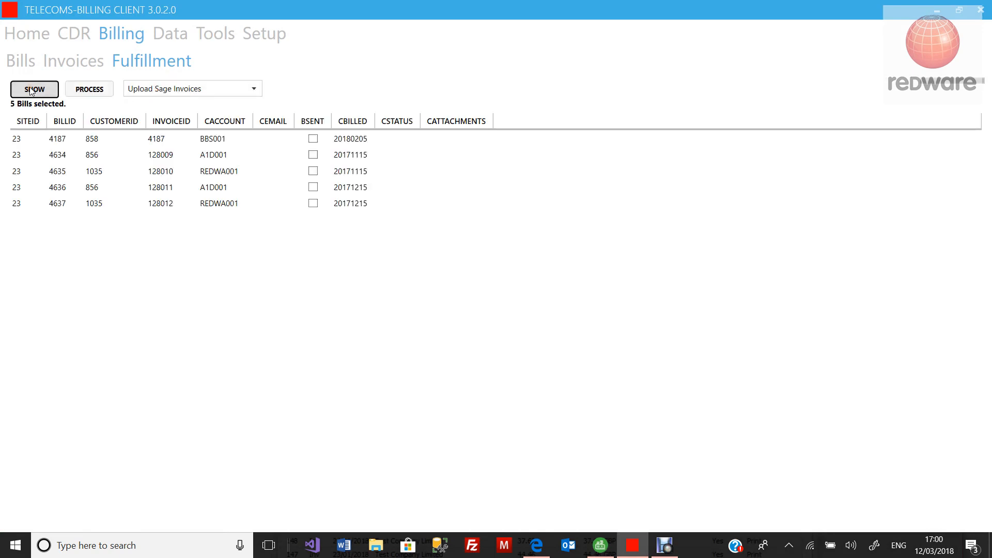
pyautogui.click(86, 91)
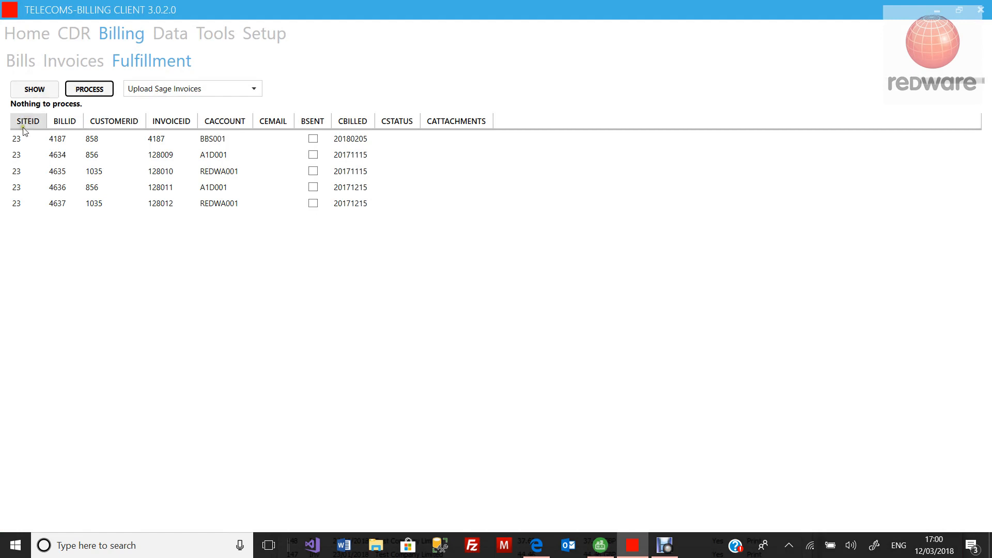
pyautogui.click(38, 138)
pyautogui.moveTo(44, 152); pyautogui.dragTo(115, 204)
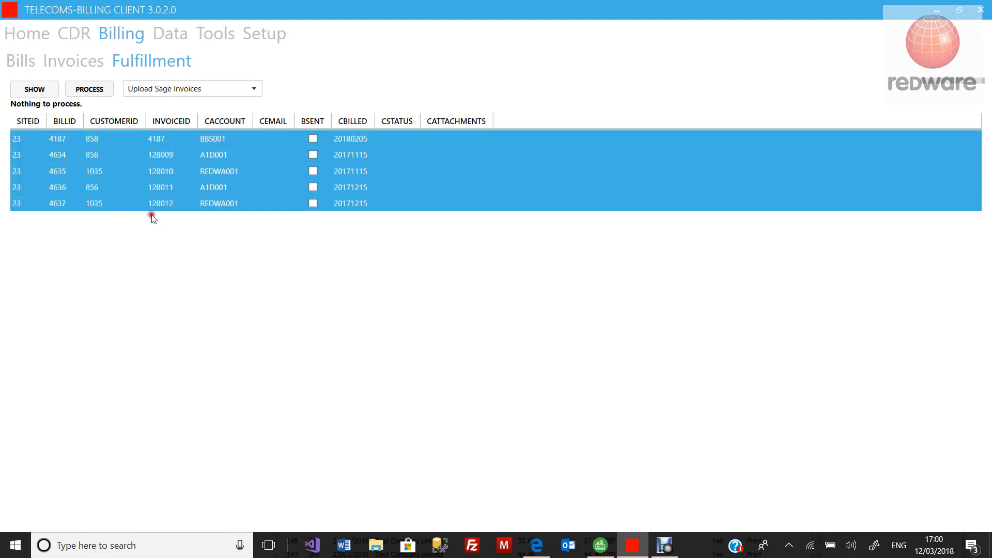
pyautogui.click(91, 96)
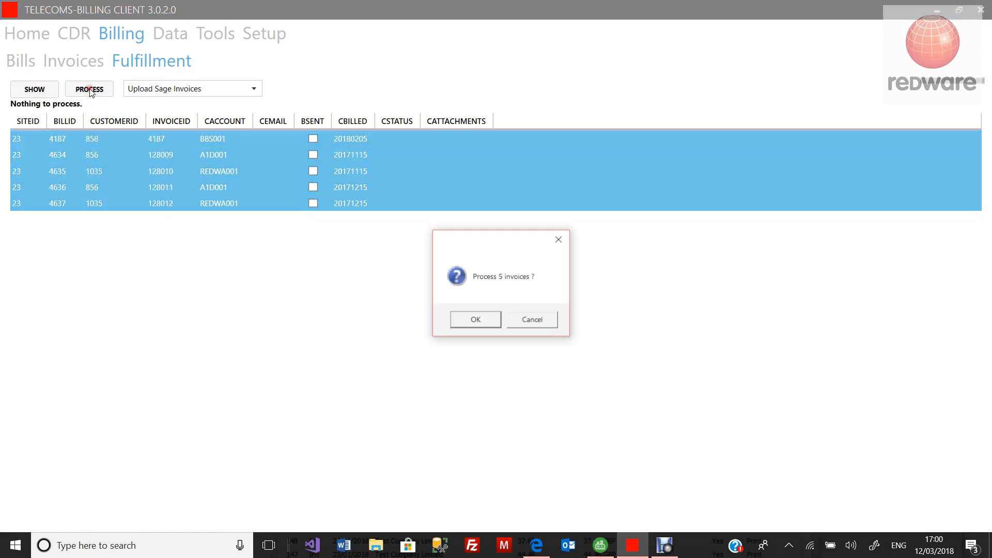
pyautogui.click(478, 320)
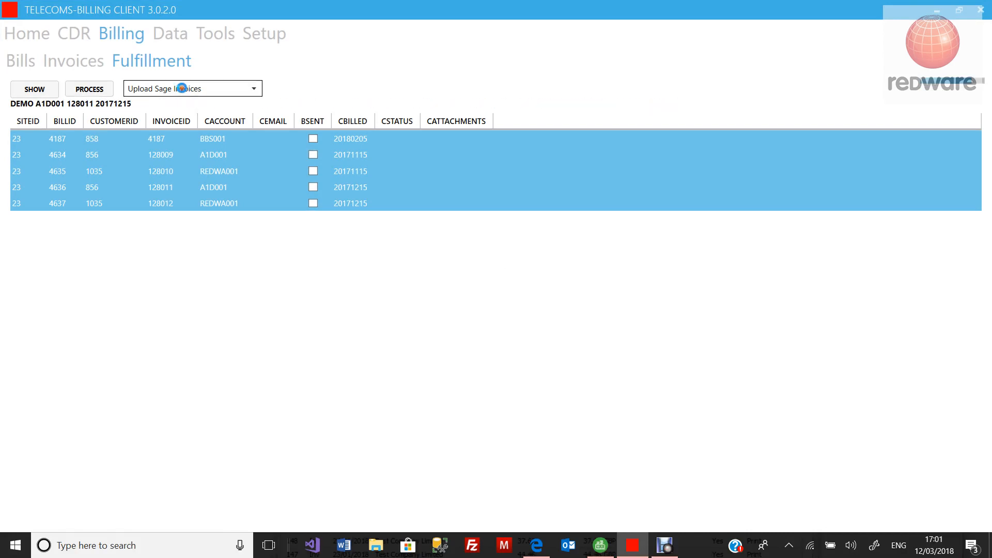
# Step: Run Download Bills and Summary on all five invoices and confirm the download
pyautogui.click(230, 92)
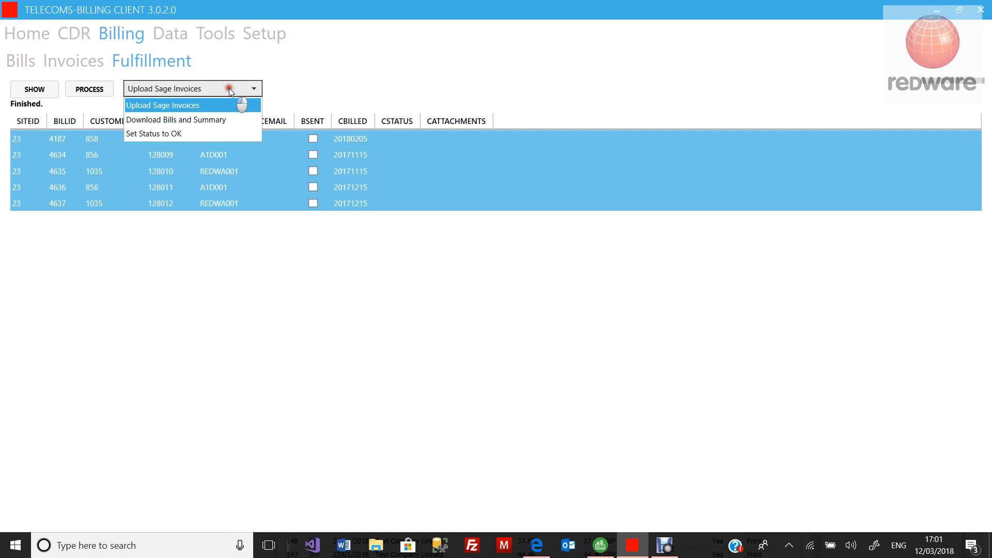
pyautogui.click(226, 121)
pyautogui.click(35, 89)
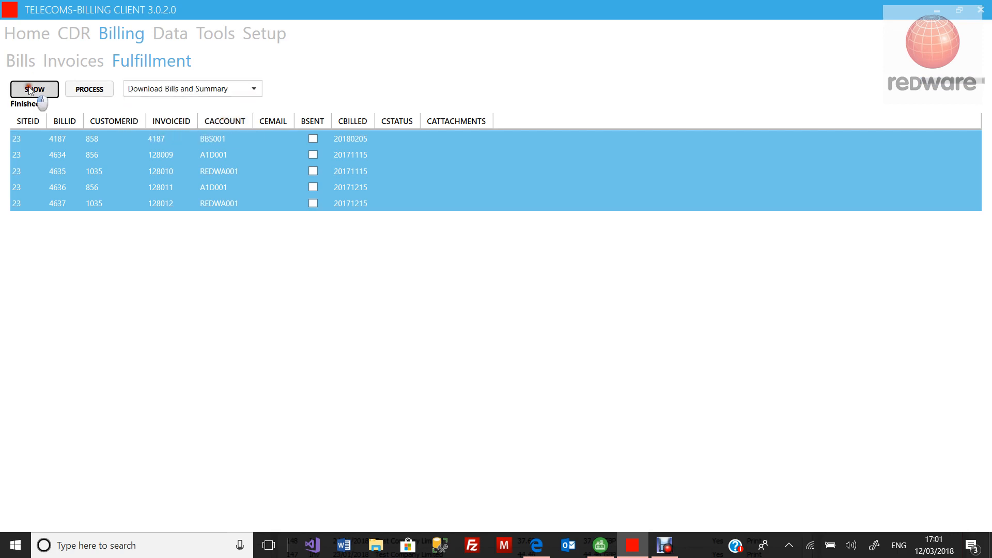
pyautogui.click(98, 140)
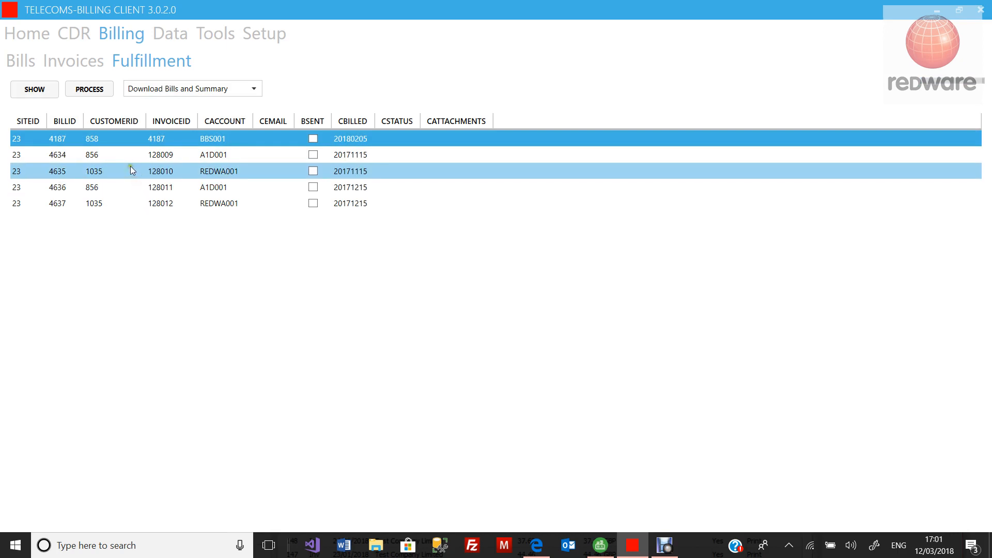
pyautogui.hotkey('ctrl', 'a')
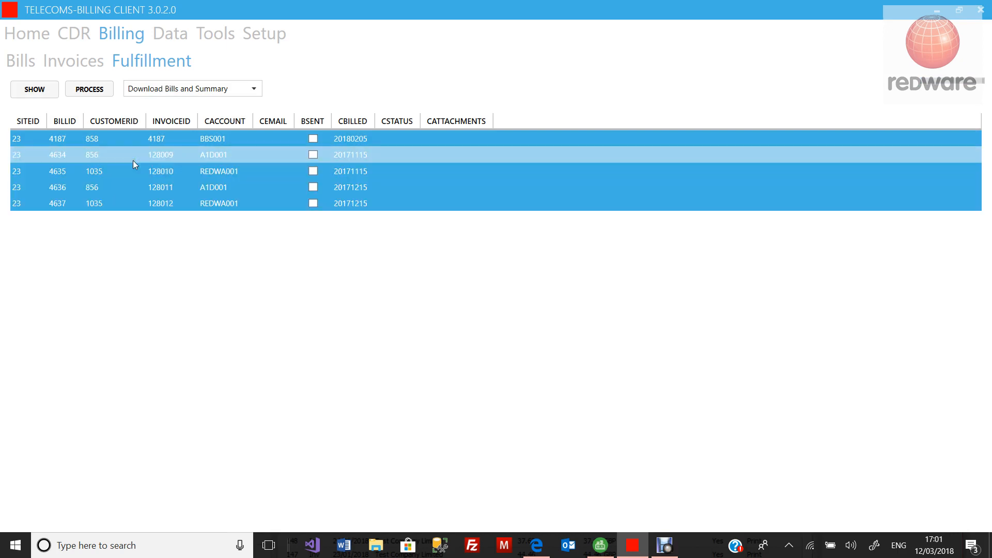
pyautogui.click(103, 99)
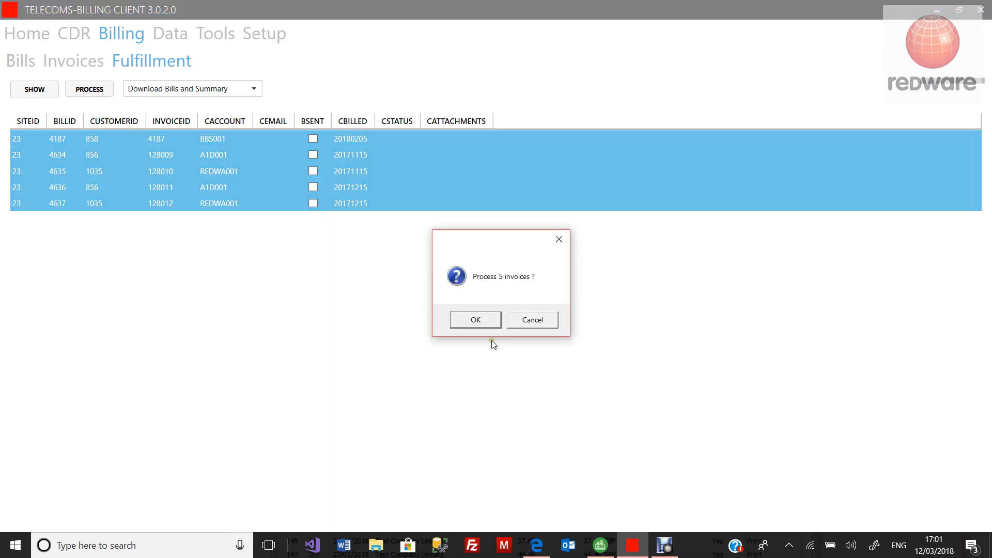
pyautogui.click(472, 319)
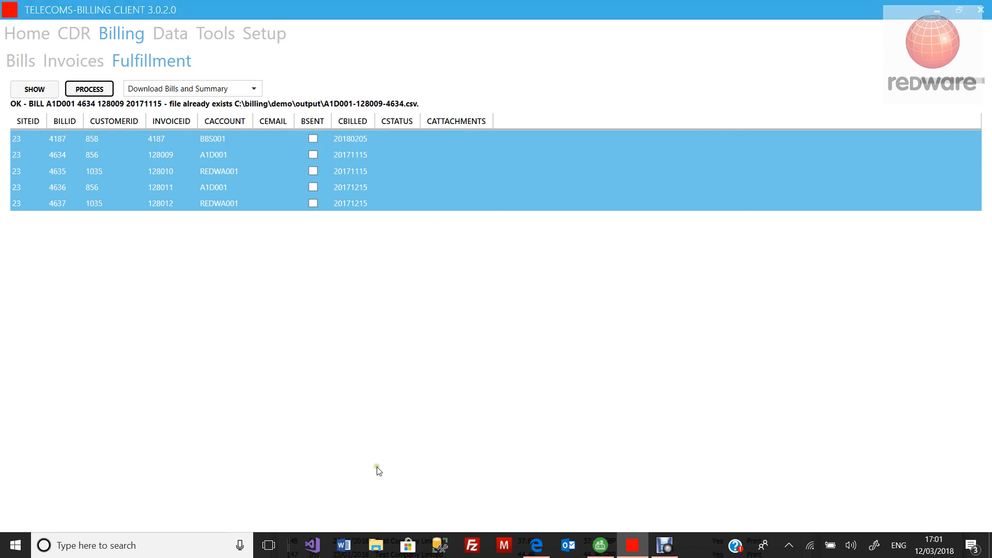
pyautogui.click(376, 545)
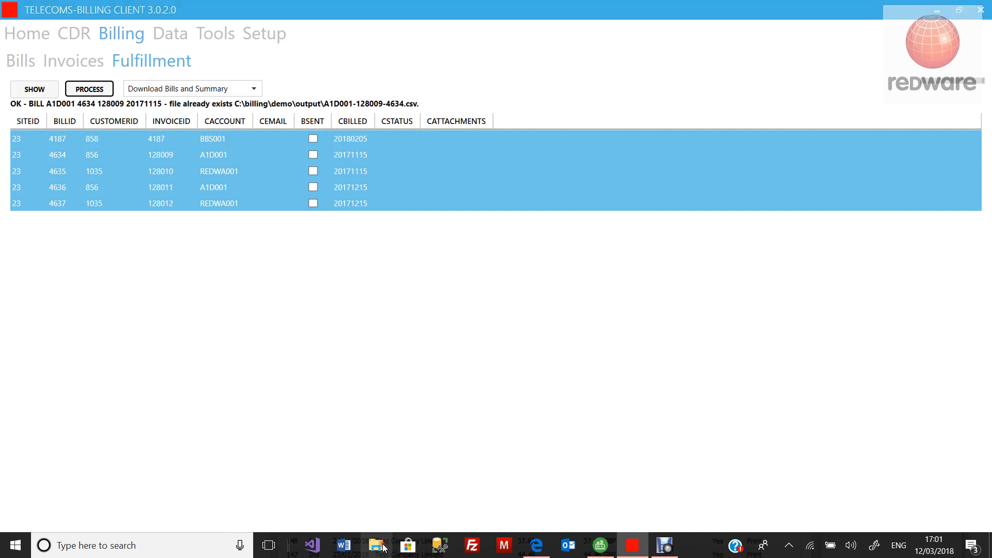
# Step: Open C:\billing\demo\output, sort files by date modified descending, and open 128011.pdf
pyautogui.click(368, 371)
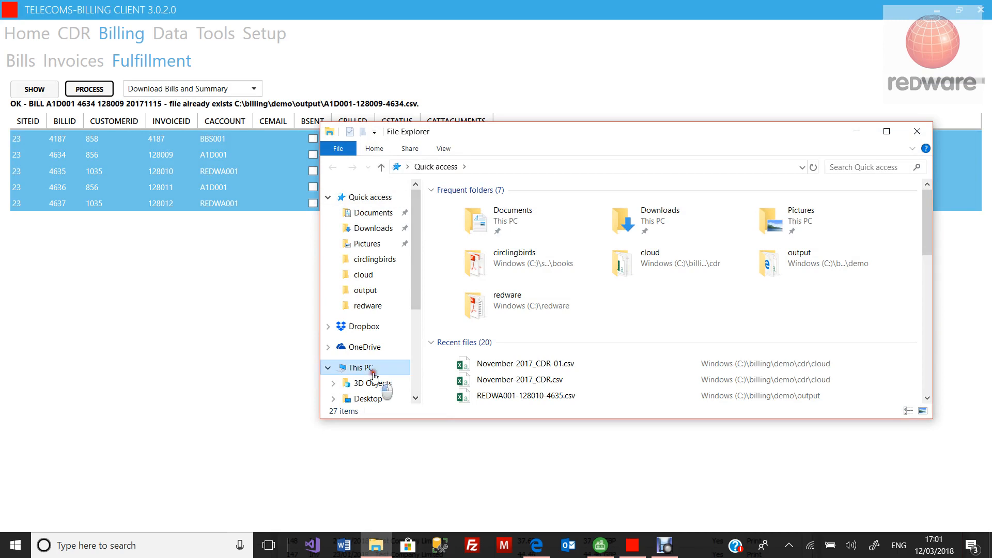
pyautogui.doubleClick(523, 353)
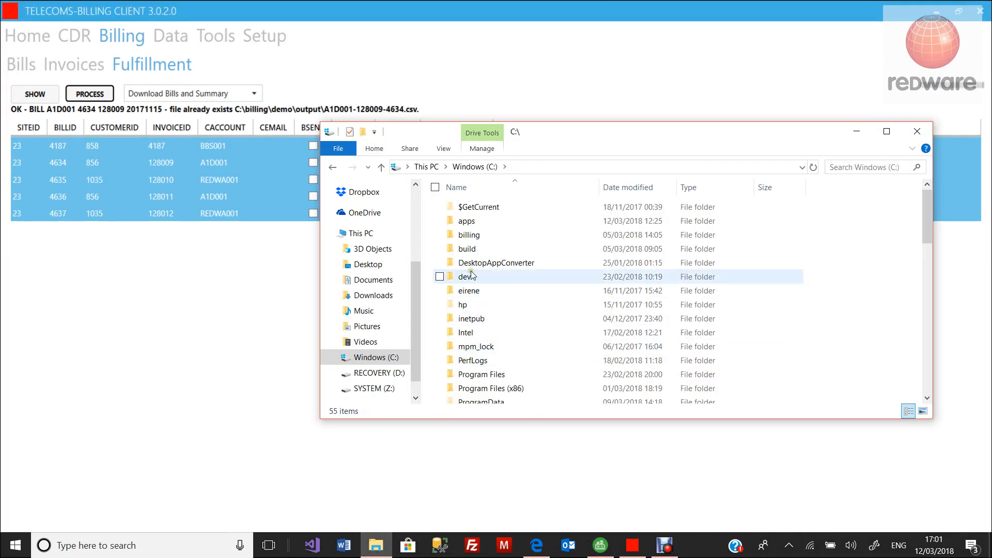
pyautogui.doubleClick(469, 235)
pyautogui.doubleClick(476, 236)
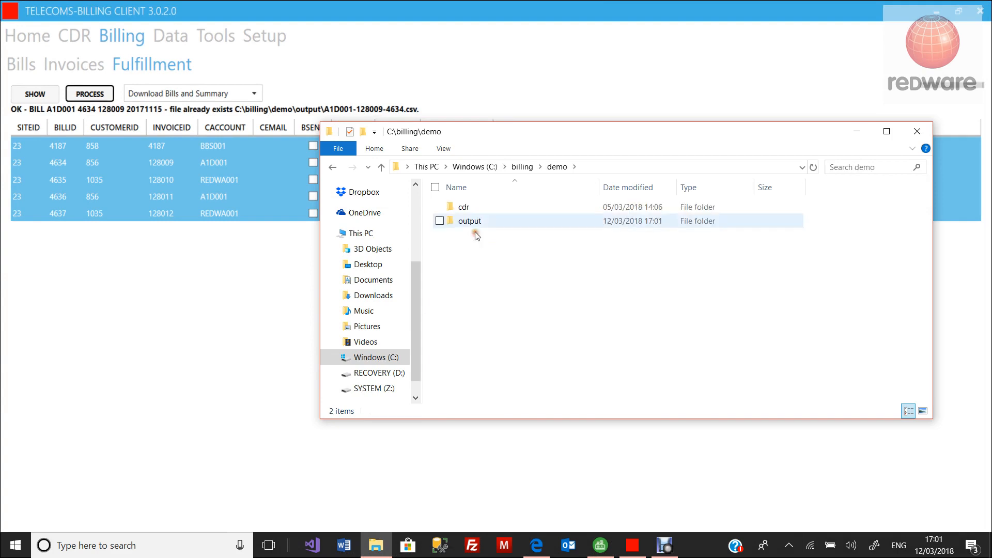
pyautogui.doubleClick(474, 222)
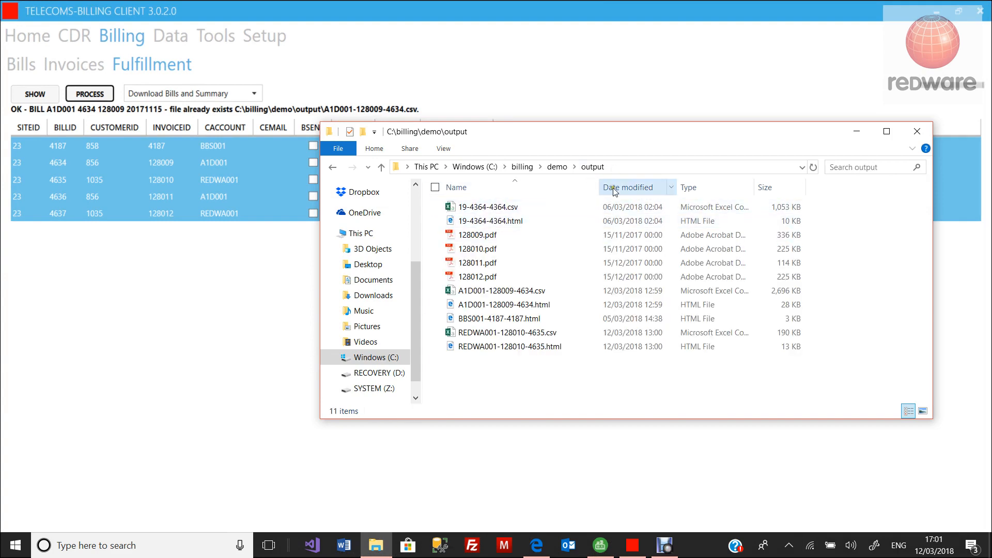
pyautogui.click(619, 194)
pyautogui.click(619, 194)
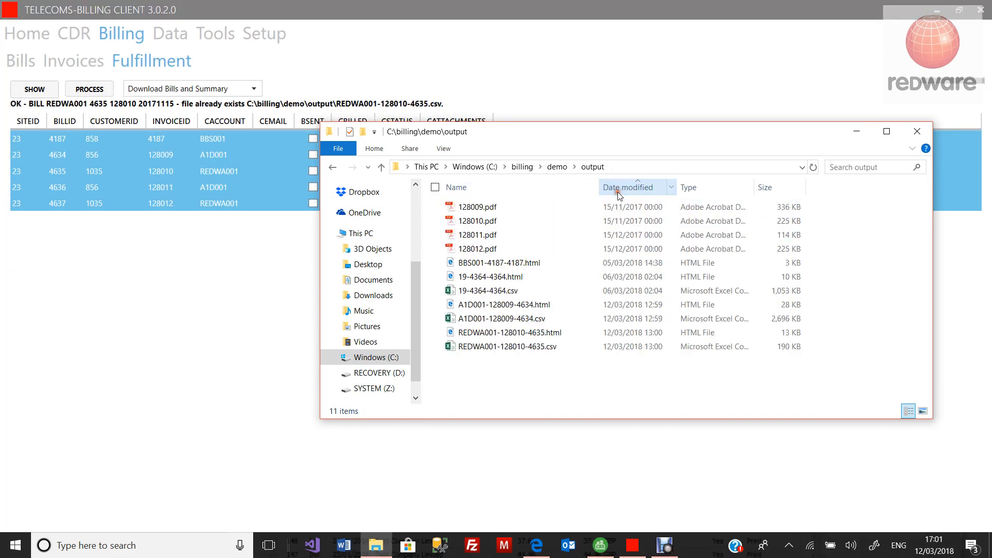
pyautogui.doubleClick(482, 235)
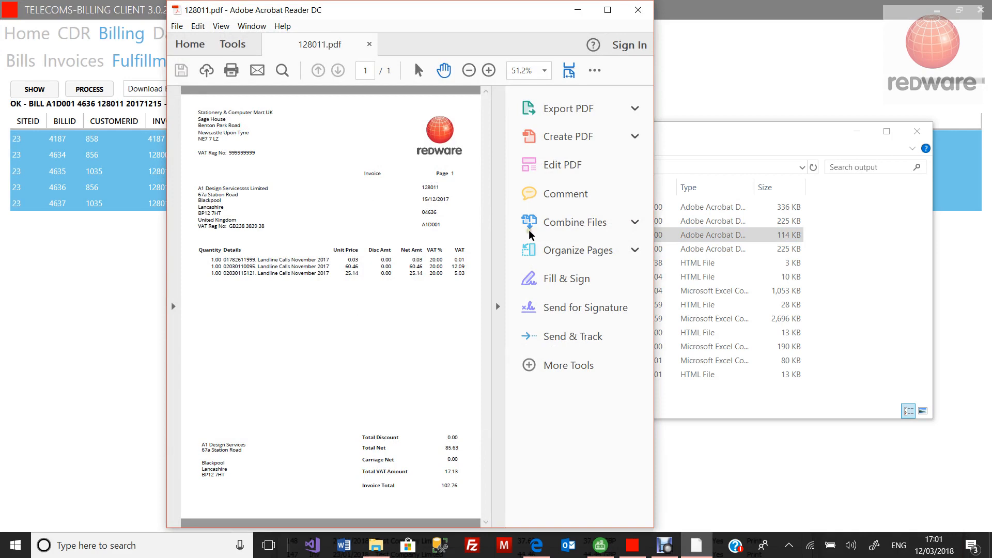
# Step: Open 128012.pdf, read its November 2017 landline charges, then close only that invoice
pyautogui.click(688, 249)
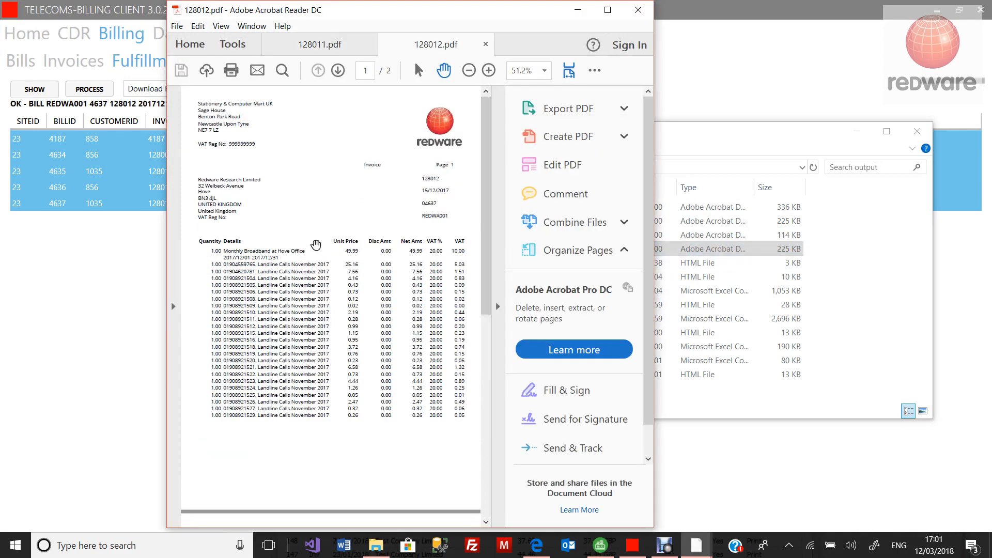
pyautogui.click(608, 11)
pyautogui.scroll(-3, 361, 280)
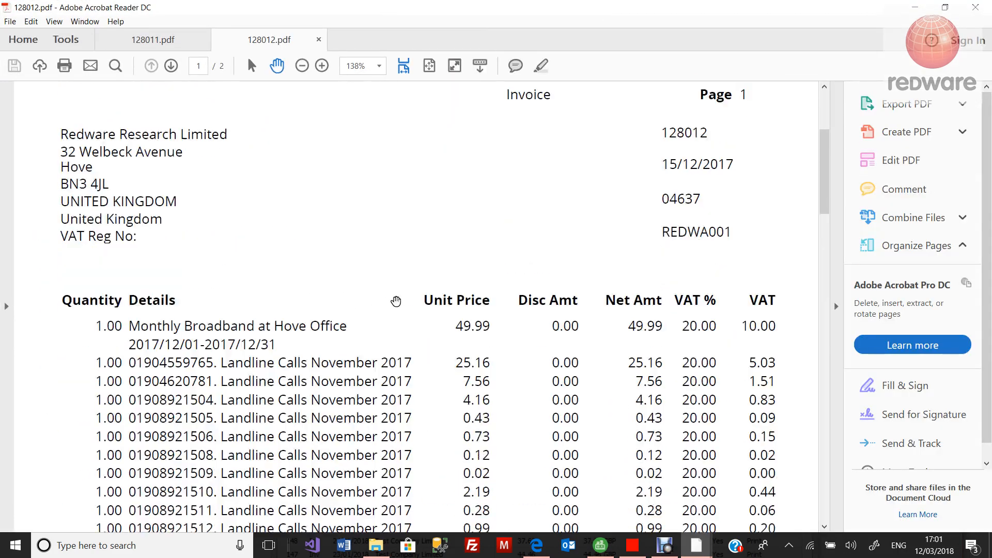
pyautogui.scroll(-3, 411, 302)
pyautogui.scroll(-7, 414, 307)
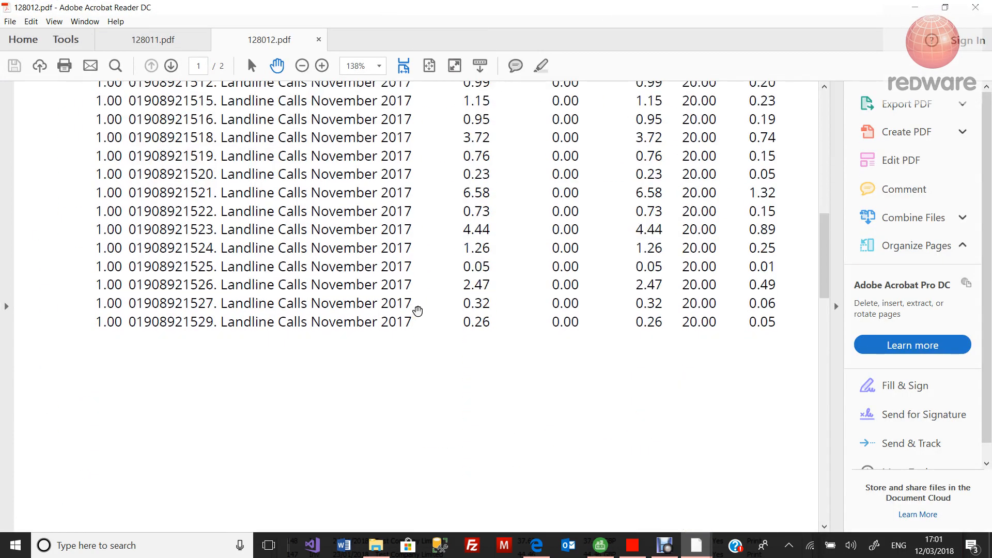
pyautogui.click(976, 7)
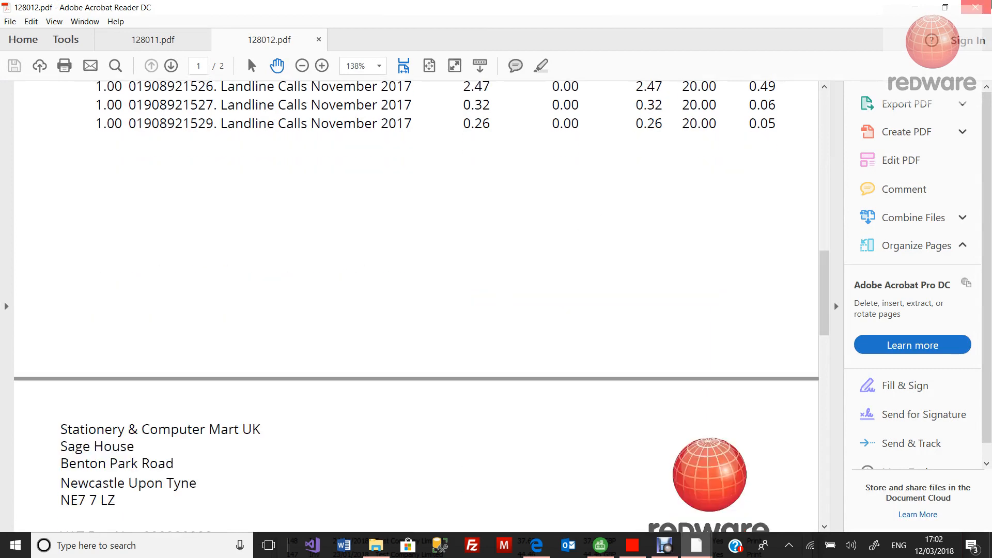
pyautogui.click(523, 292)
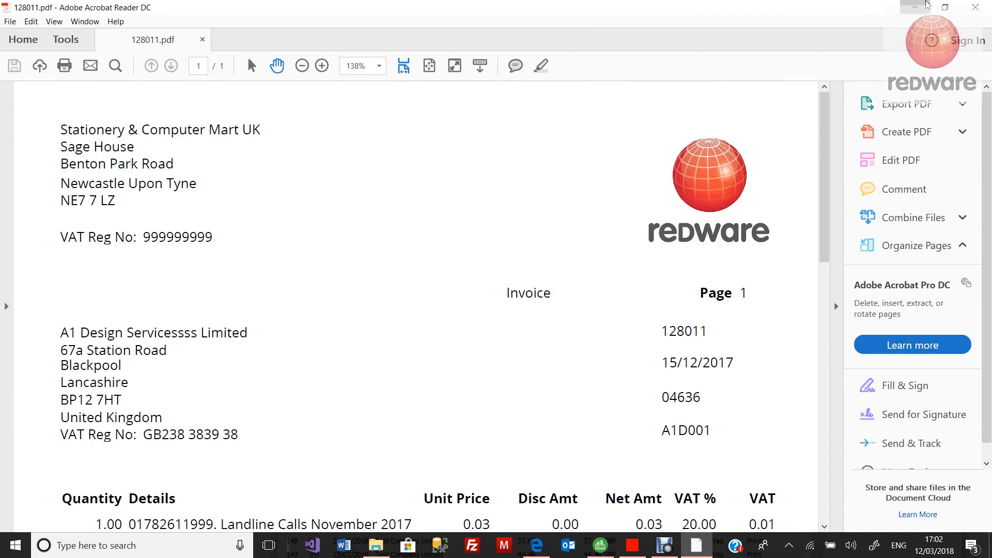
pyautogui.click(916, 7)
pyautogui.scroll(-1, 538, 305)
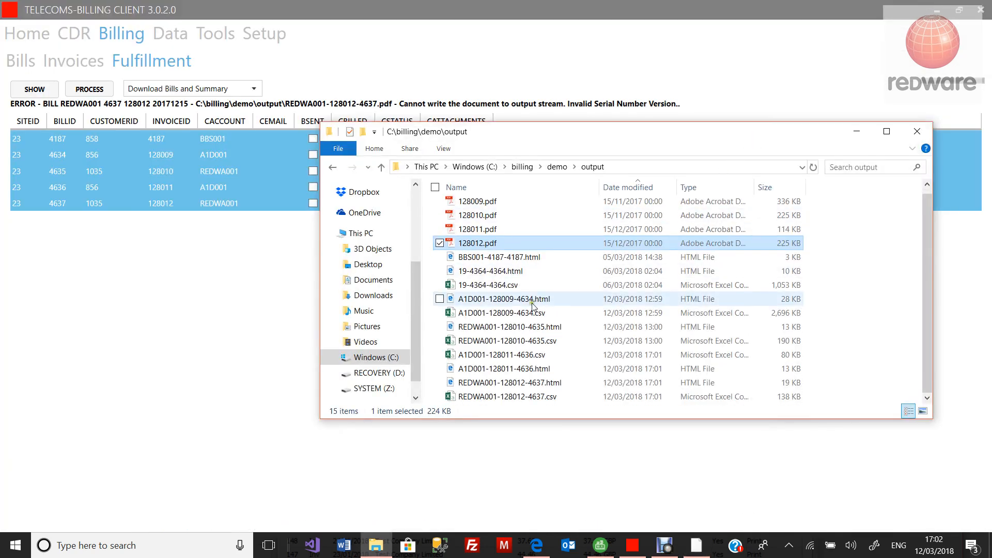
pyautogui.doubleClick(546, 388)
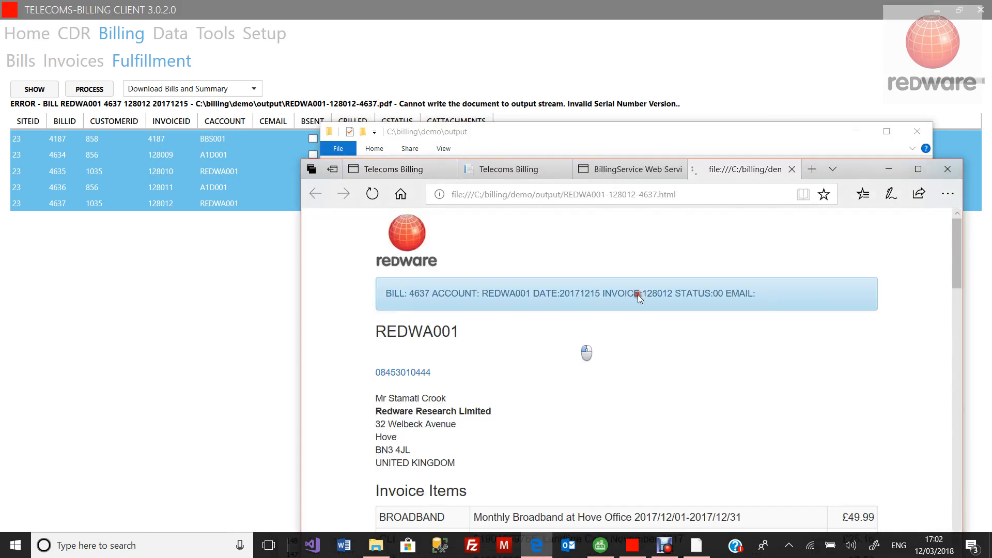
# Step: Review the bill's £160.86 gross and highlight the £84.06 destinations total, then close Edge
pyautogui.click(919, 170)
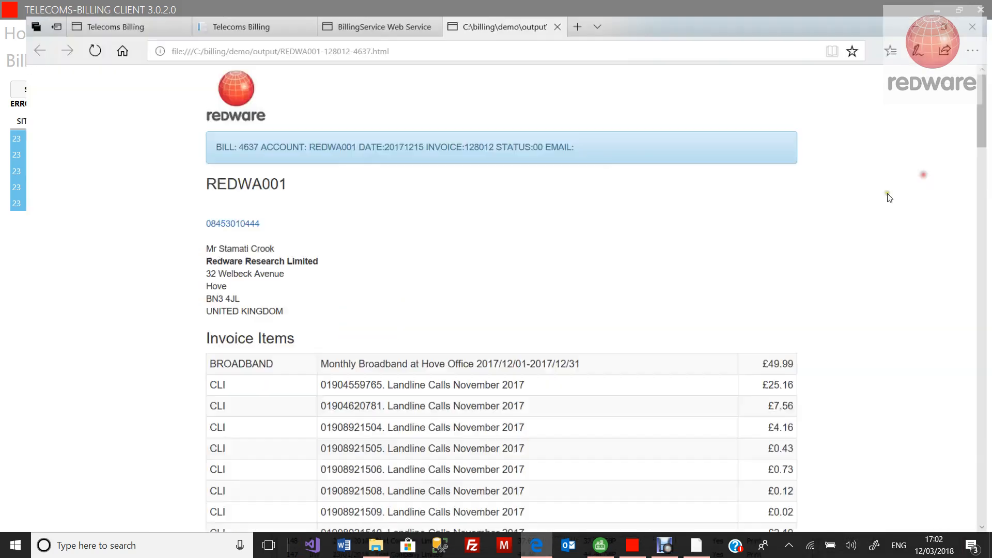
pyautogui.scroll(-10, 569, 334)
pyautogui.scroll(-15, 562, 335)
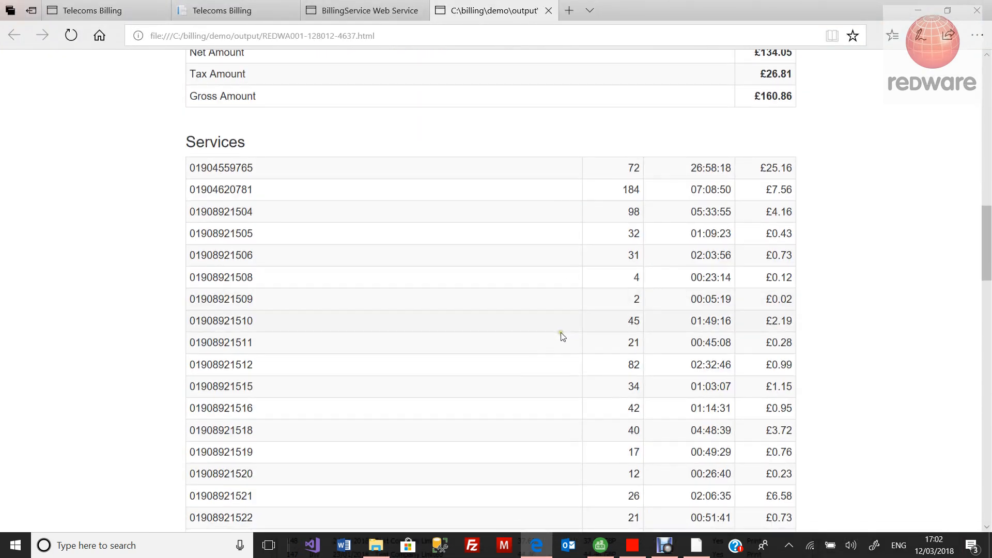
pyautogui.scroll(-5, 559, 342)
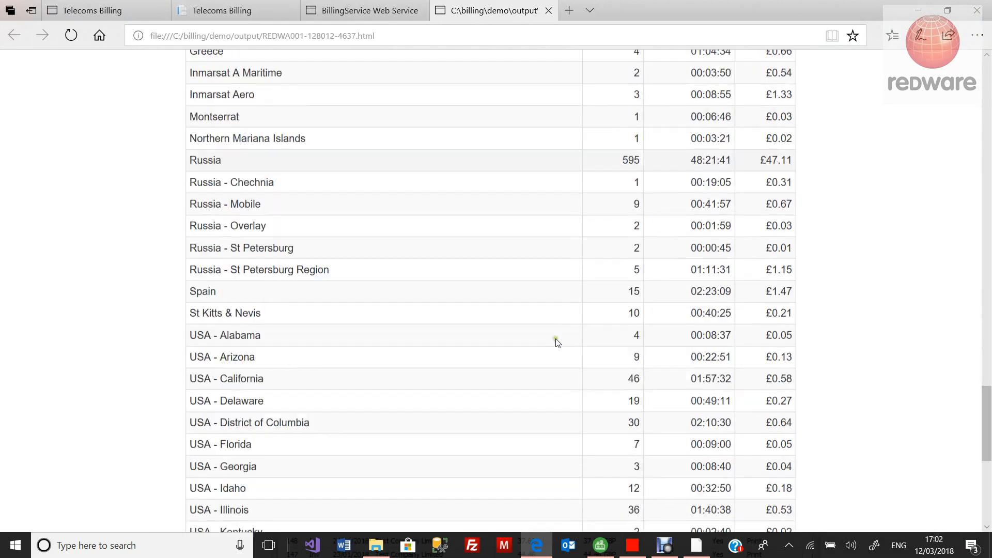
pyautogui.scroll(15, 558, 342)
pyautogui.scroll(8, 557, 344)
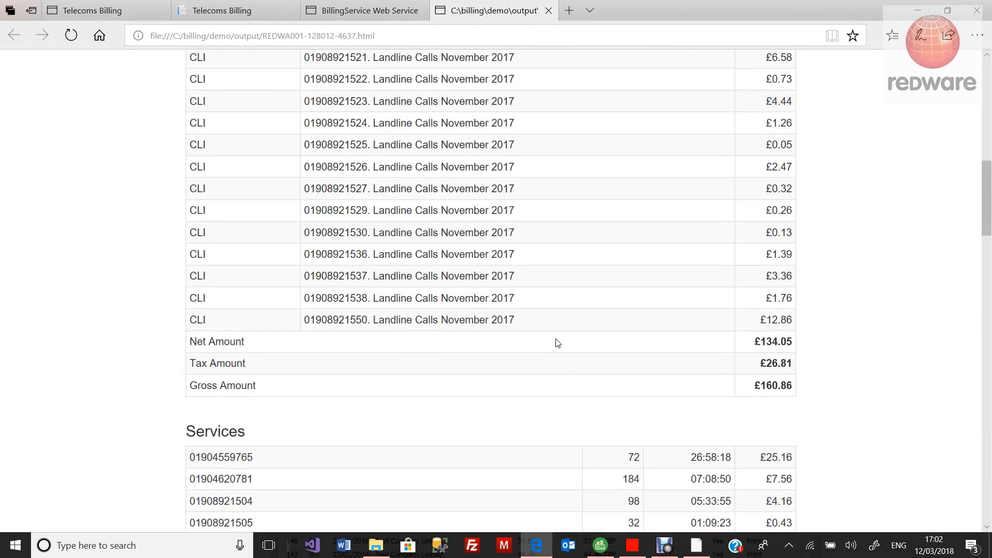
pyautogui.scroll(-11, 555, 341)
pyautogui.scroll(-20, 553, 332)
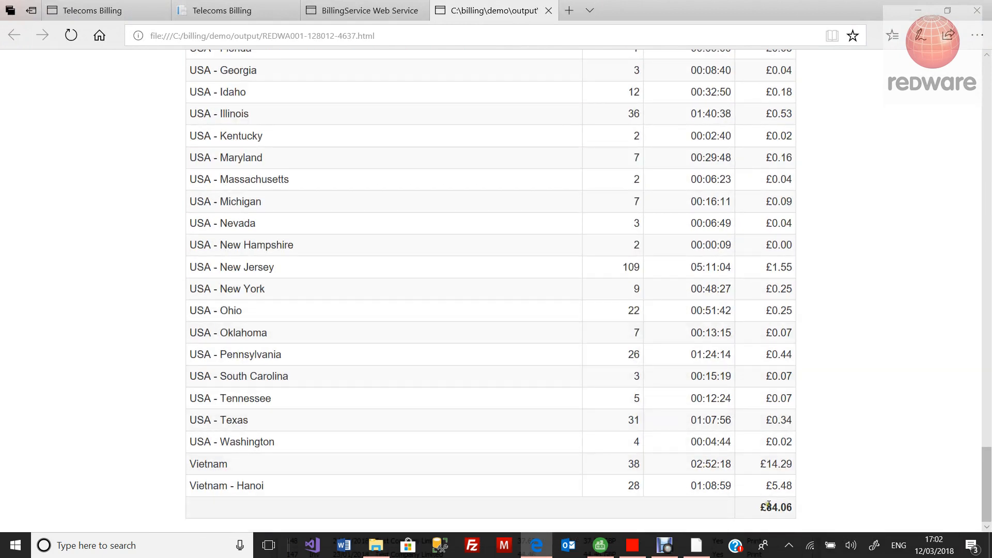
pyautogui.moveTo(772, 507); pyautogui.dragTo(797, 511)
pyautogui.scroll(20, 754, 432)
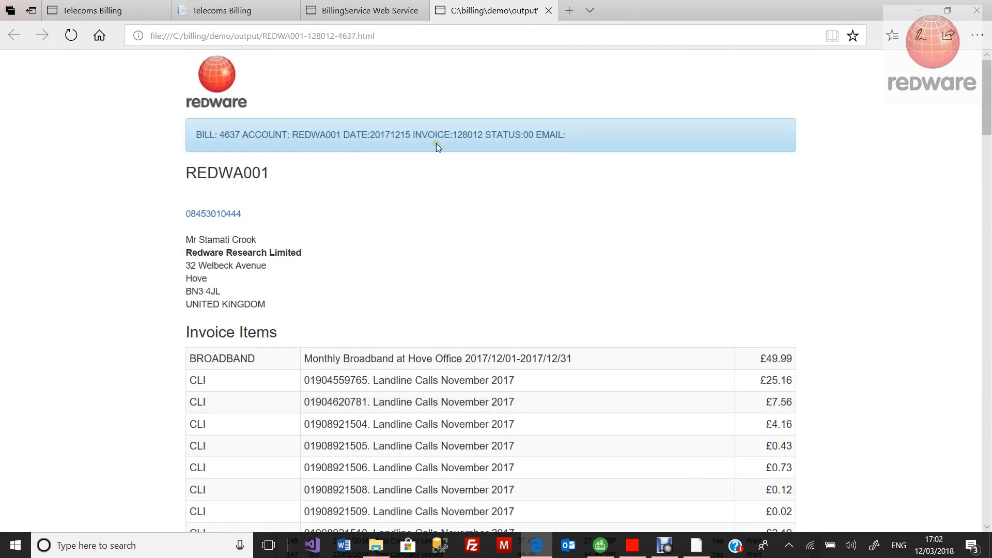
pyautogui.click(979, 12)
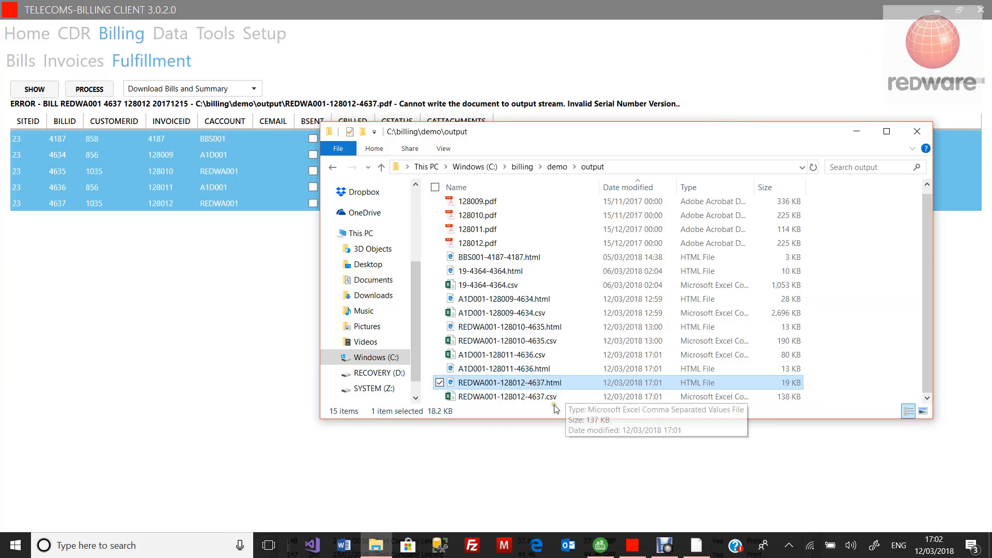
# Step: Open REDWA001-128012-4637.csv in Excel, scroll the call records, and close it
pyautogui.click(544, 401)
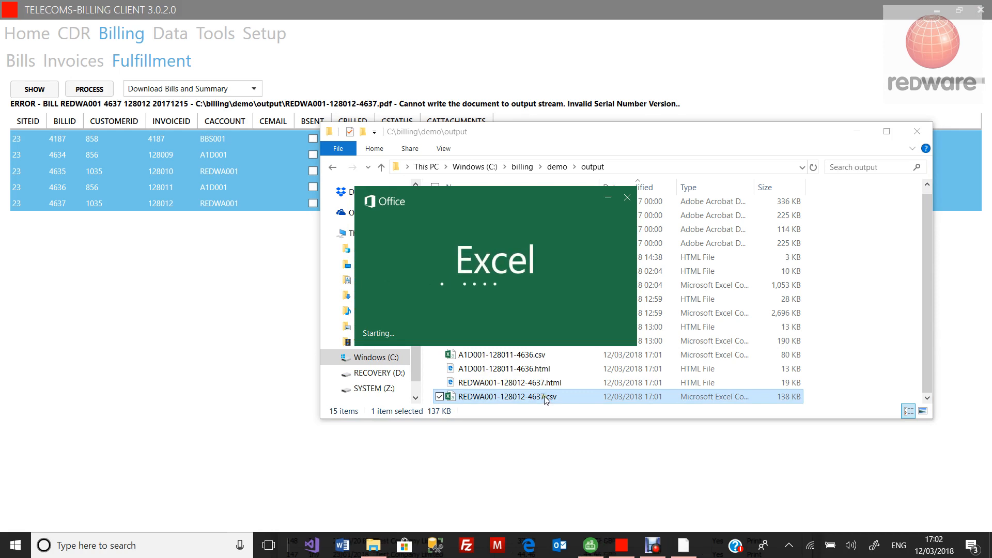
pyautogui.scroll(-6, 513, 348)
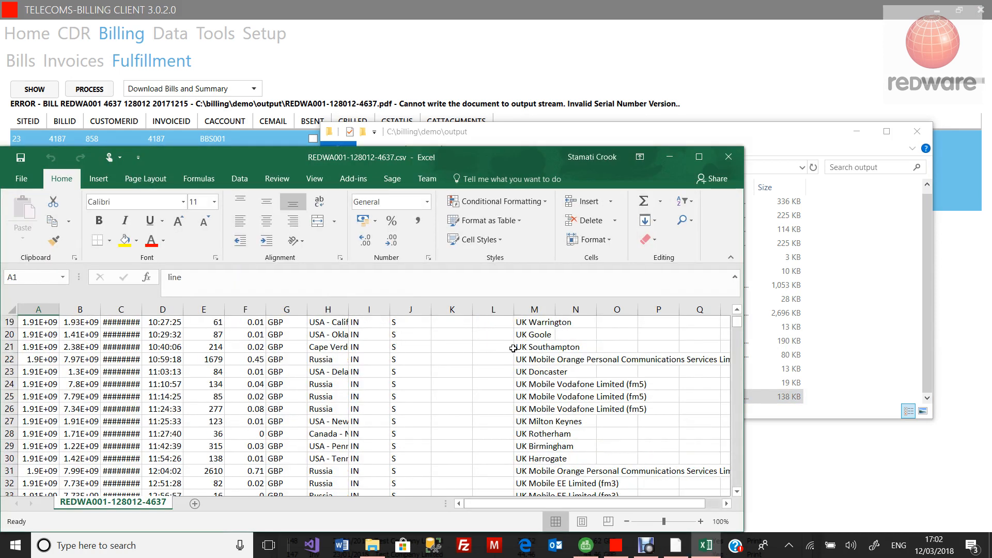
pyautogui.click(728, 156)
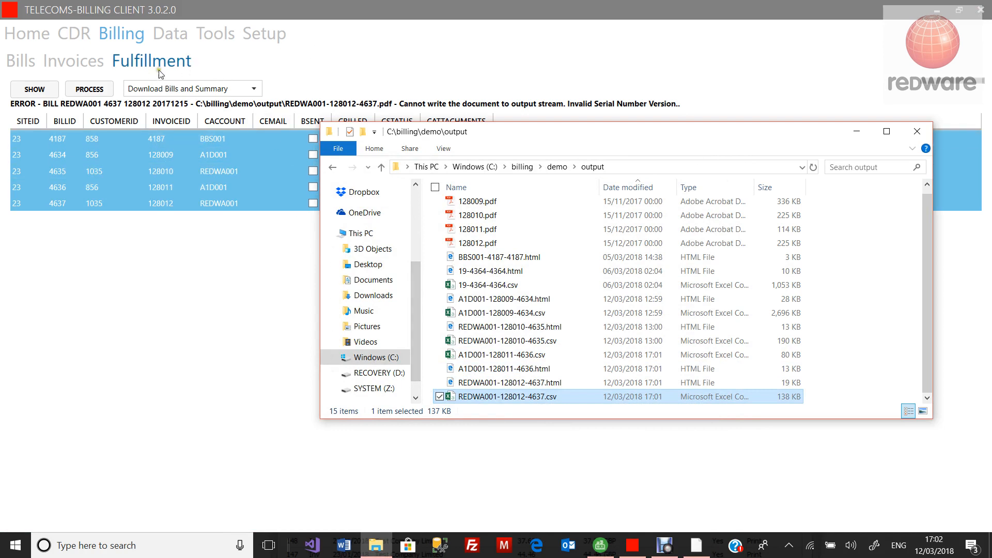
# Step: Close Explorer, check the processing log and ready-to-bill CDRs, then close the client and minimise Sage 50
pyautogui.click(917, 131)
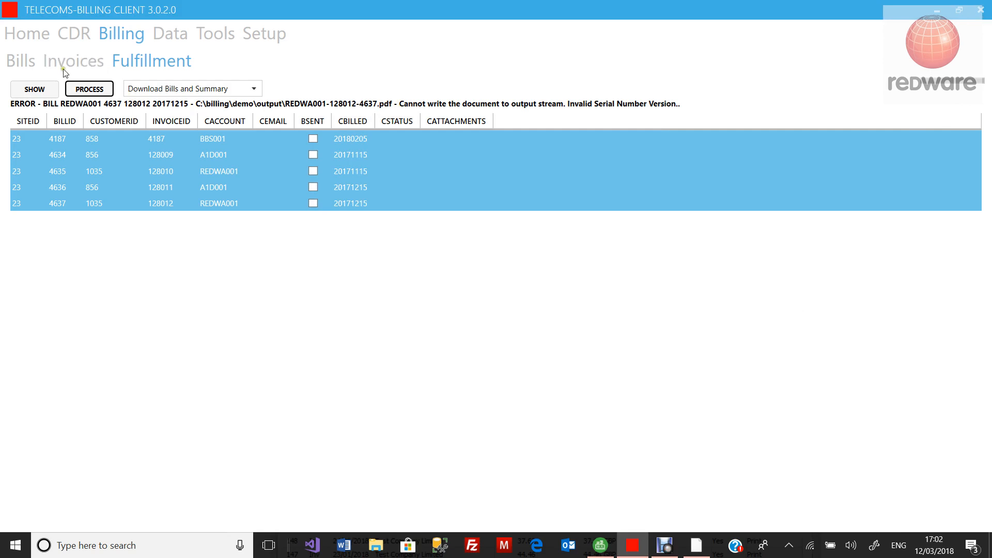
pyautogui.click(18, 37)
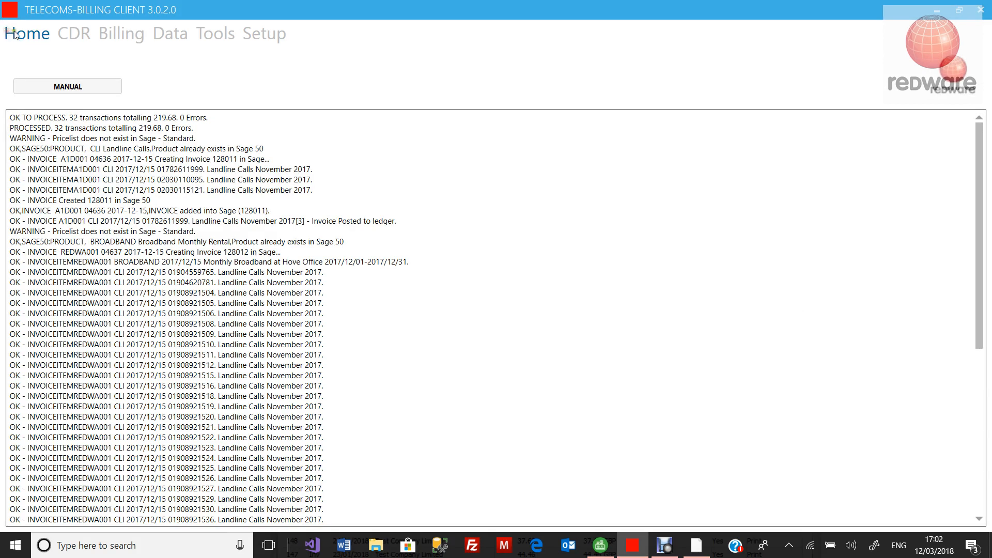
pyautogui.click(90, 34)
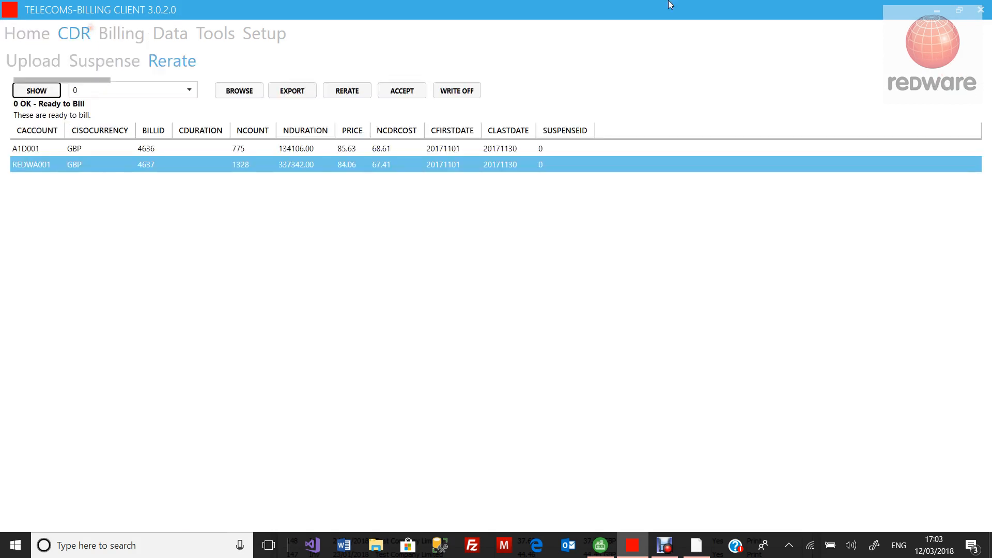
pyautogui.click(981, 10)
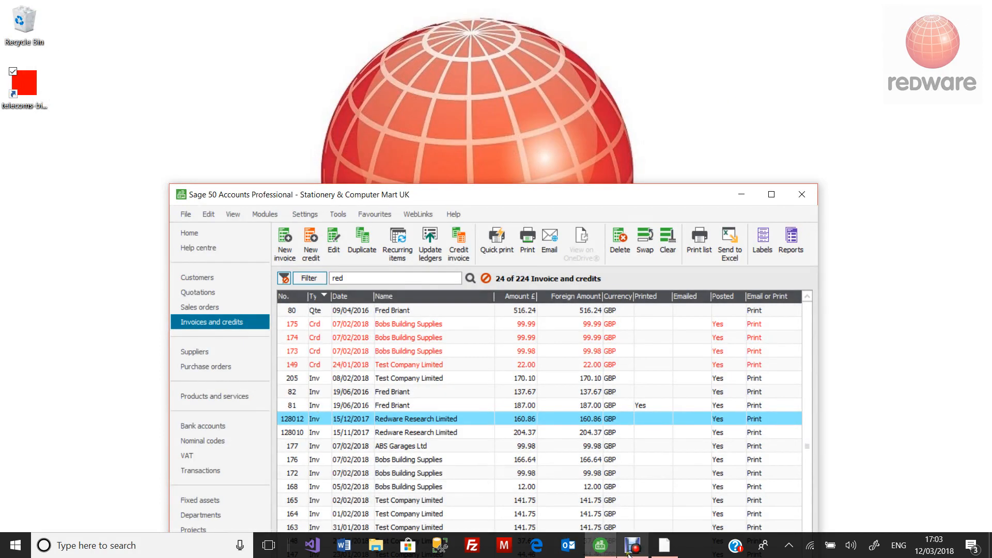
pyautogui.click(601, 547)
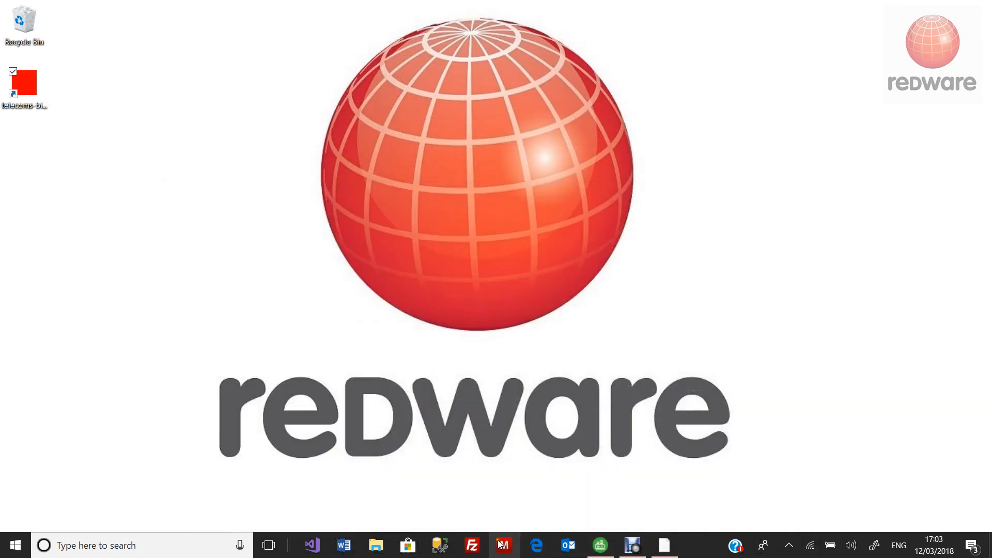
pyautogui.click(536, 546)
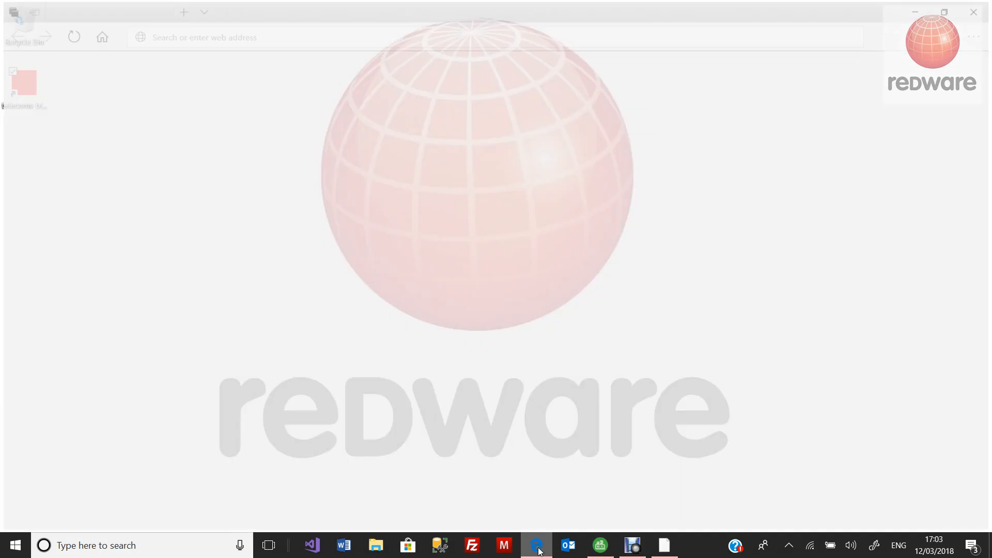
pyautogui.write('www.telecoms-billing.com/')
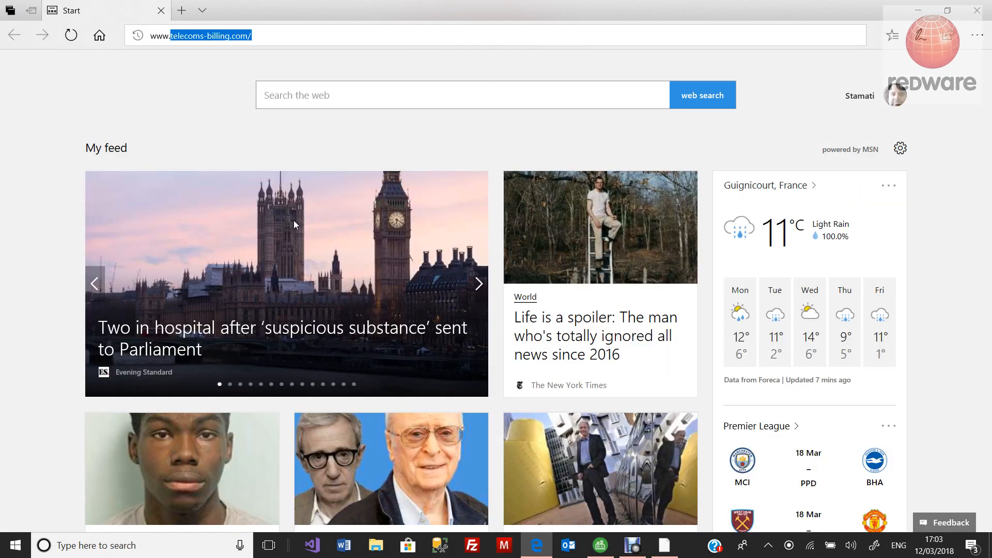
pyautogui.press('Return')
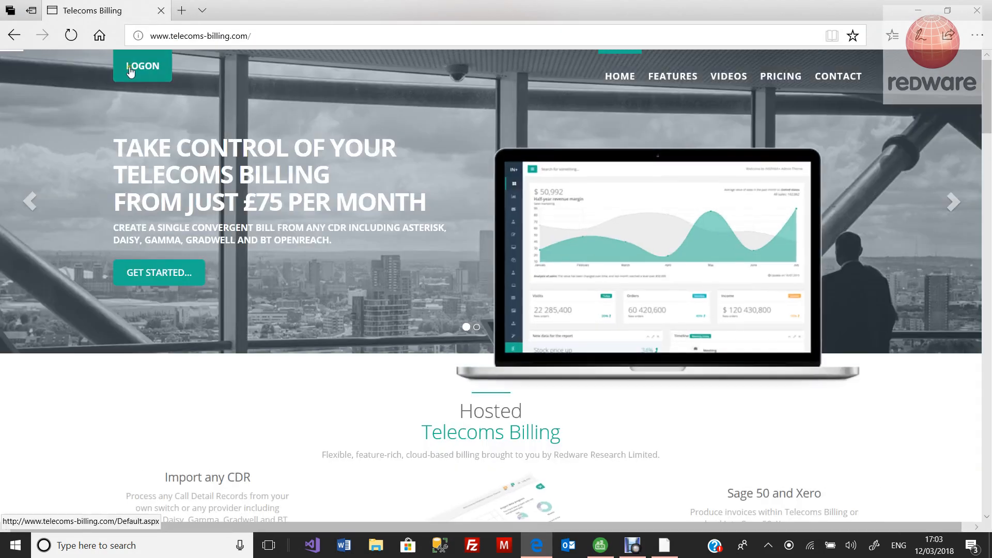
# Step: Log on with the demo account's email and password
pyautogui.click(136, 70)
pyautogui.write('demo')
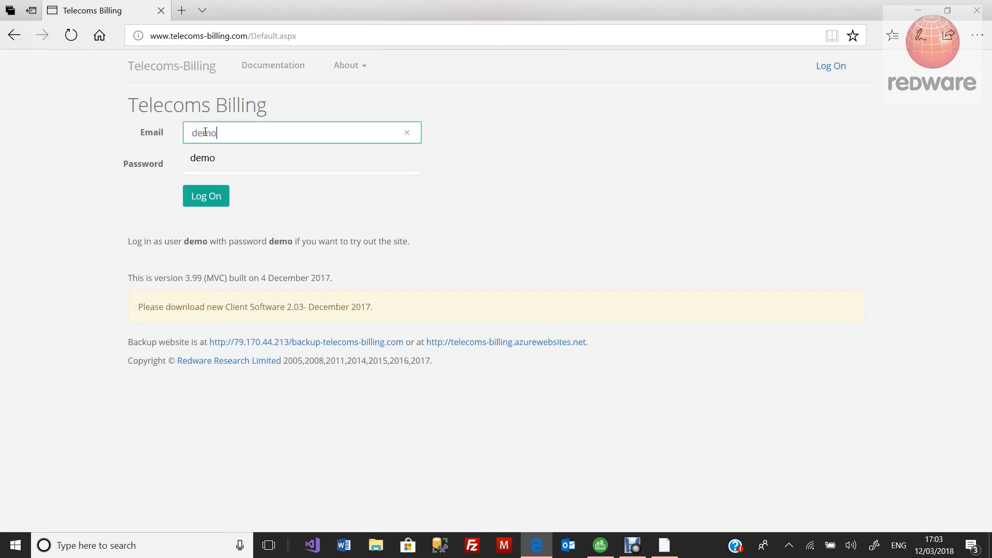
pyautogui.press('Tab')
pyautogui.write('d')
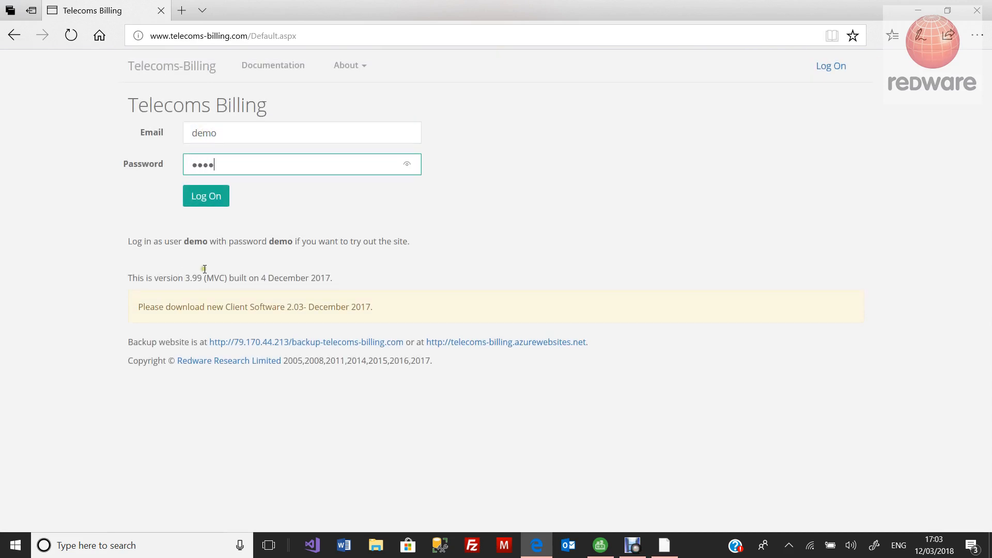
pyautogui.write('emo')
pyautogui.click(214, 197)
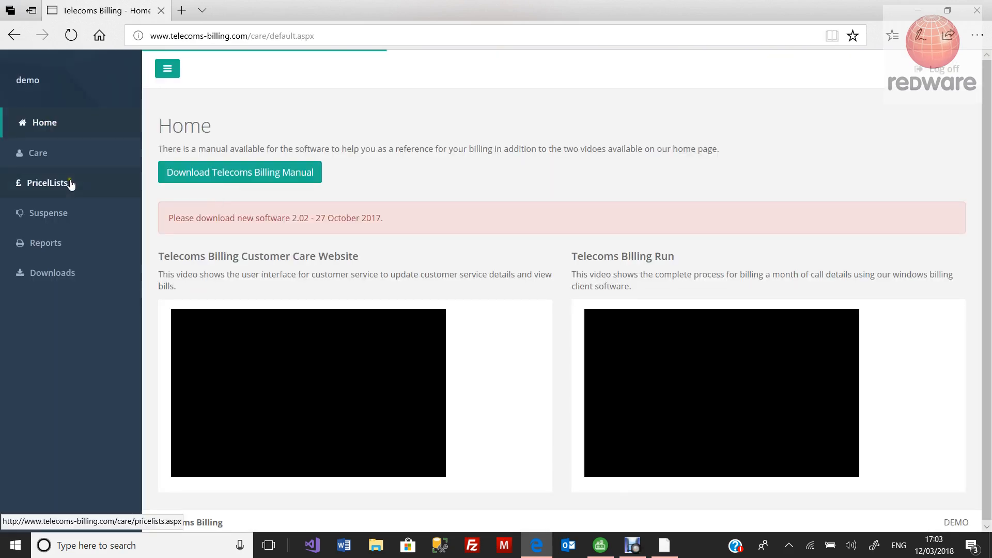
# Step: Search Care for 'redware' and open the Redware Research Limited account
pyautogui.click(42, 158)
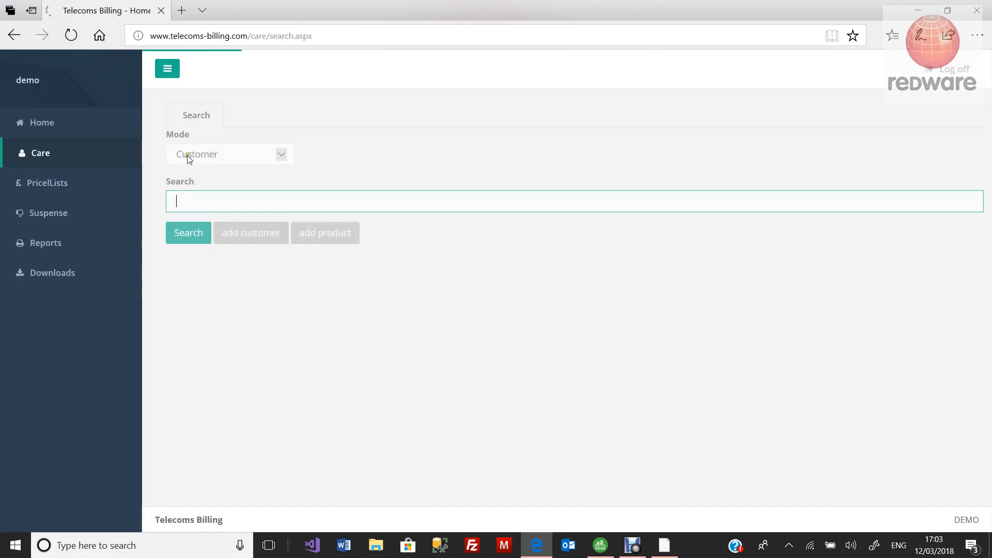
pyautogui.write('redware')
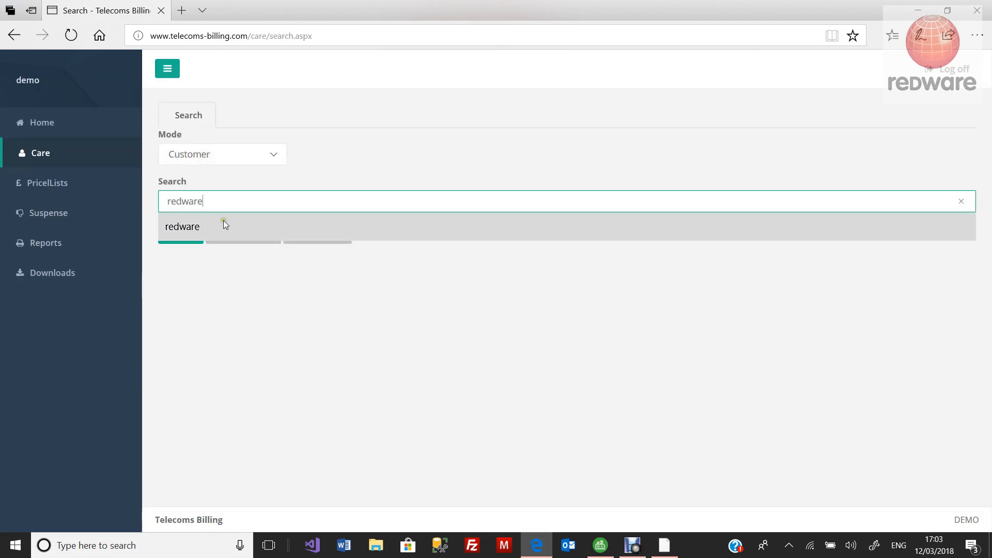
pyautogui.click(381, 166)
pyautogui.click(182, 235)
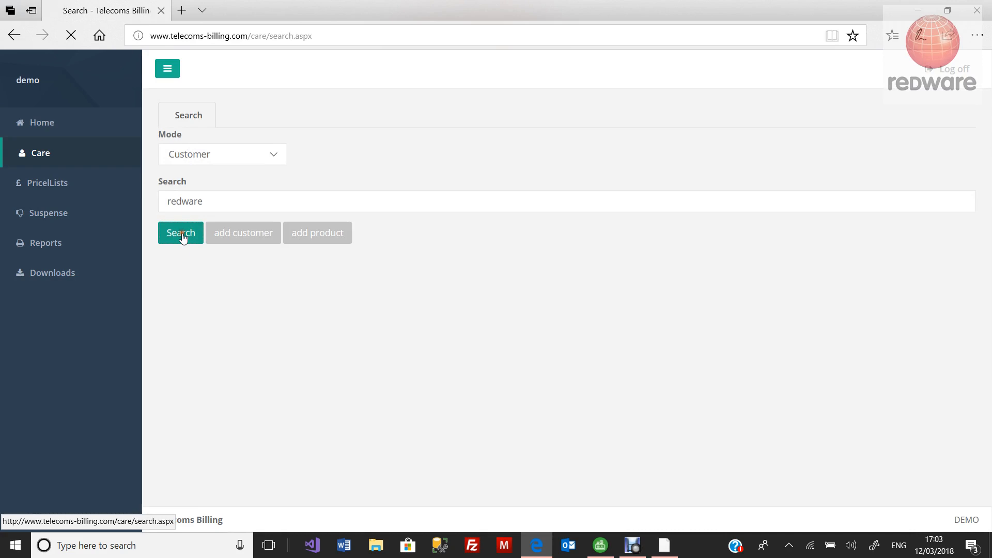
pyautogui.click(195, 280)
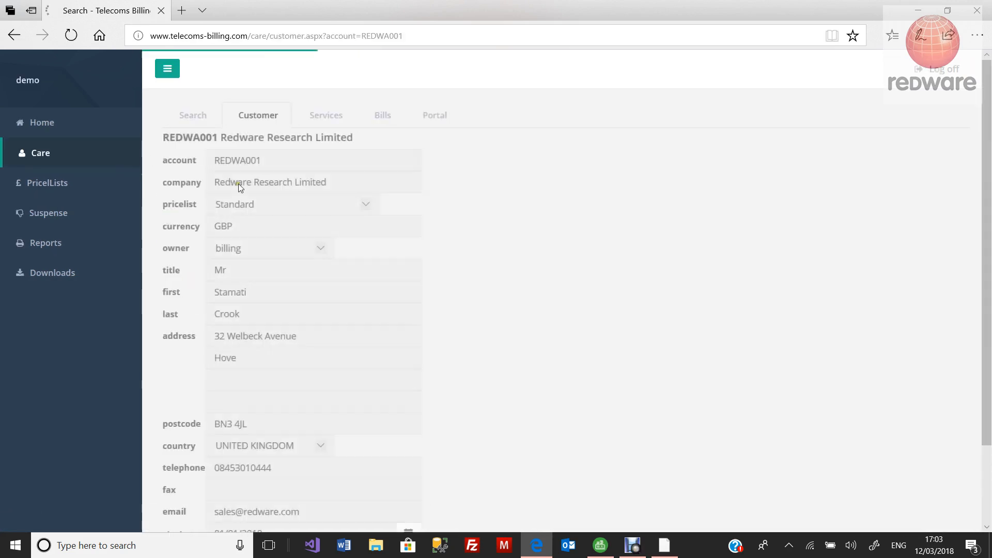
# Step: Read through December 2017 bill 4637, then check the Services and Portal tabs
pyautogui.click(377, 124)
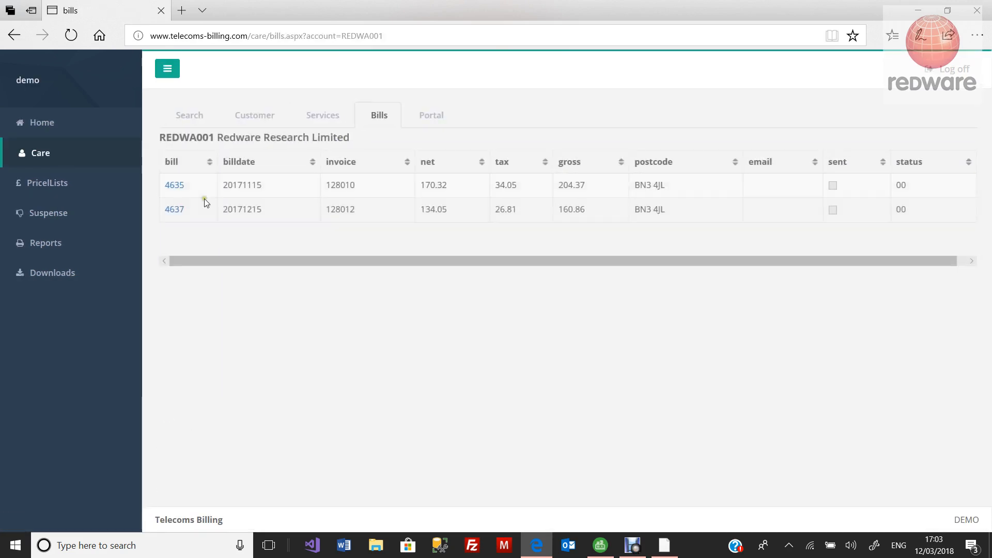
pyautogui.click(175, 214)
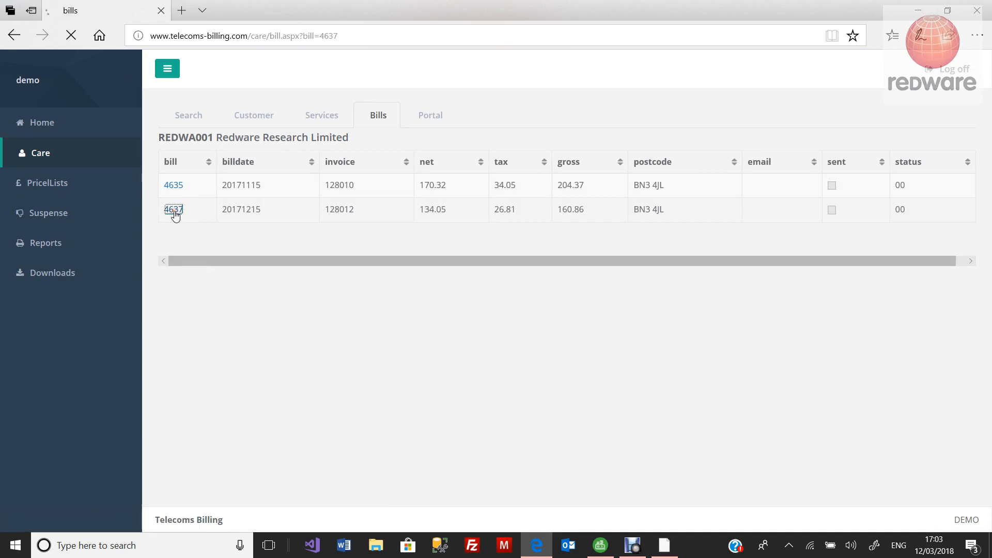
pyautogui.scroll(-3, 270, 278)
pyautogui.scroll(-5, 294, 290)
pyautogui.scroll(8, 312, 288)
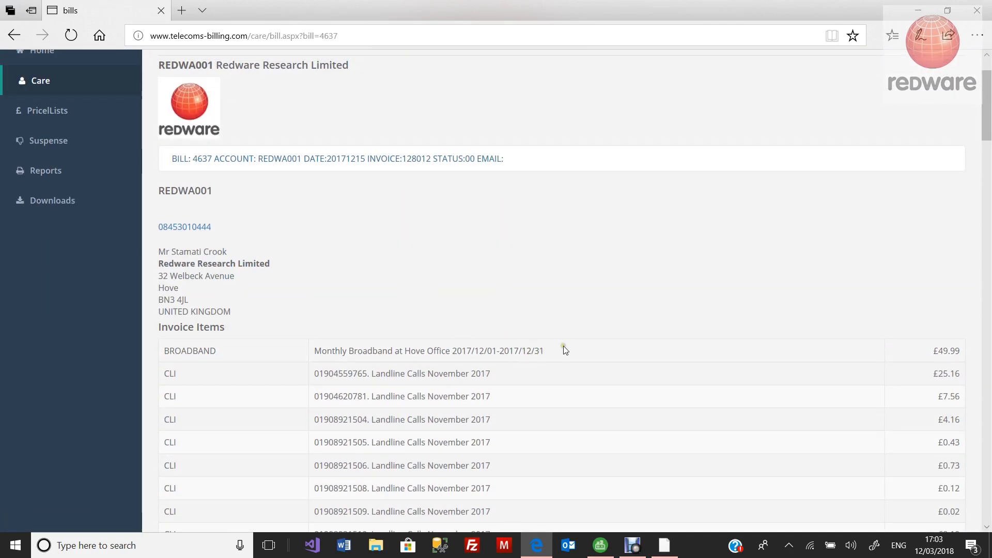
pyautogui.scroll(-3, 452, 377)
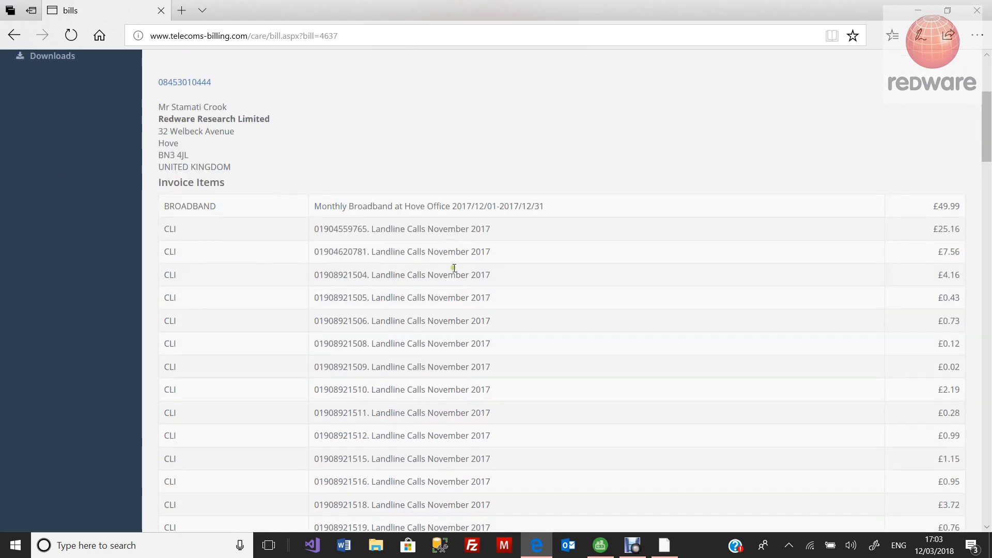
pyautogui.scroll(-5, 460, 284)
pyautogui.scroll(7, 468, 300)
pyautogui.scroll(-15, 488, 321)
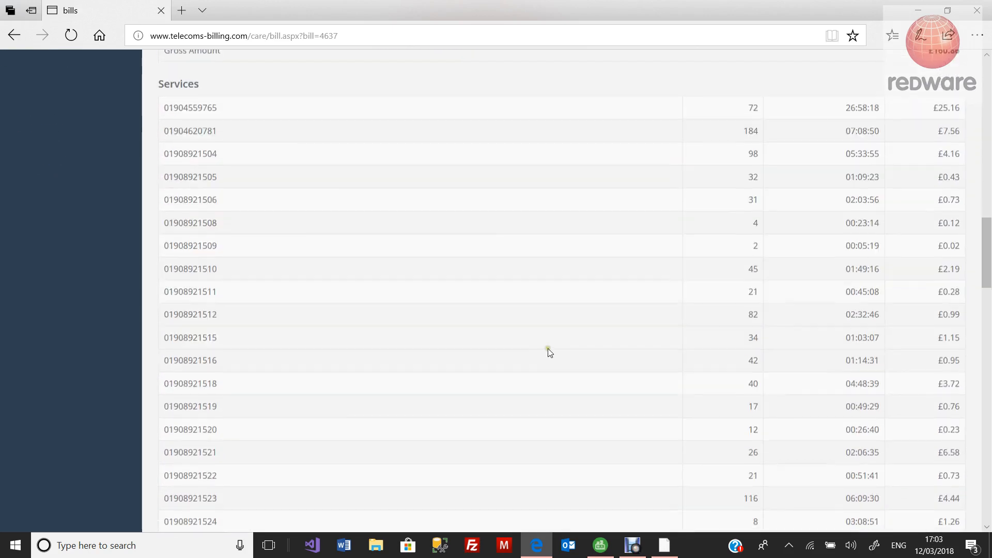
pyautogui.scroll(-20, 549, 351)
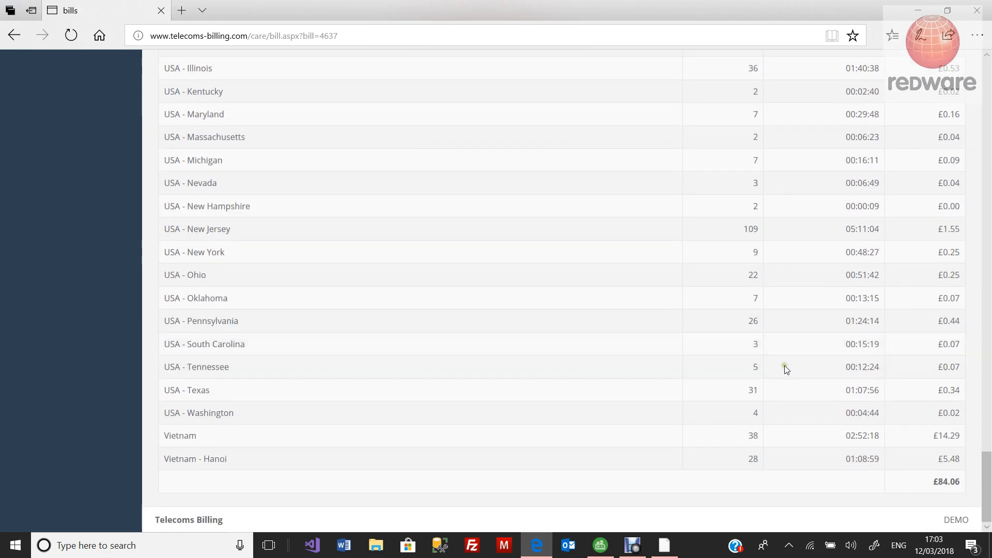
pyautogui.scroll(20, 815, 410)
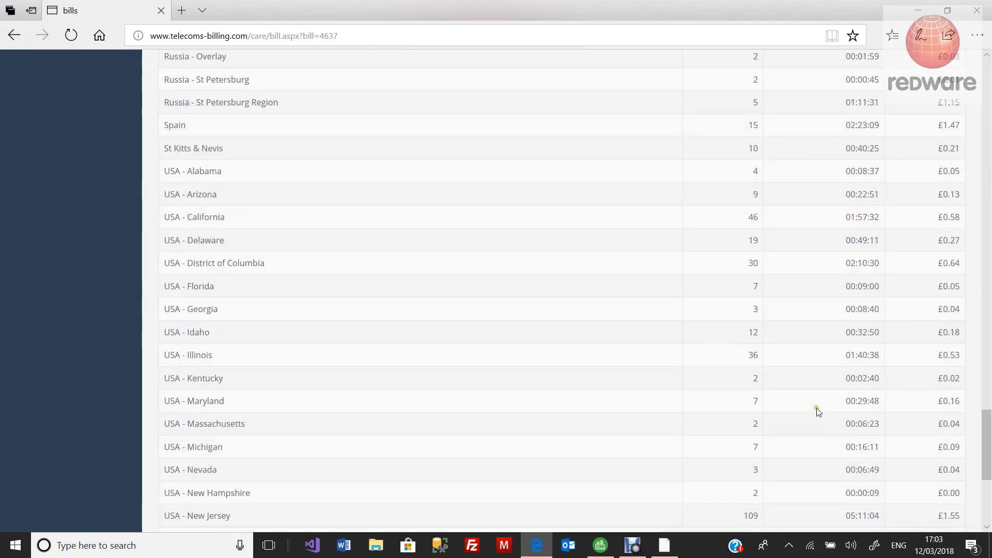
pyautogui.scroll(5, 471, 248)
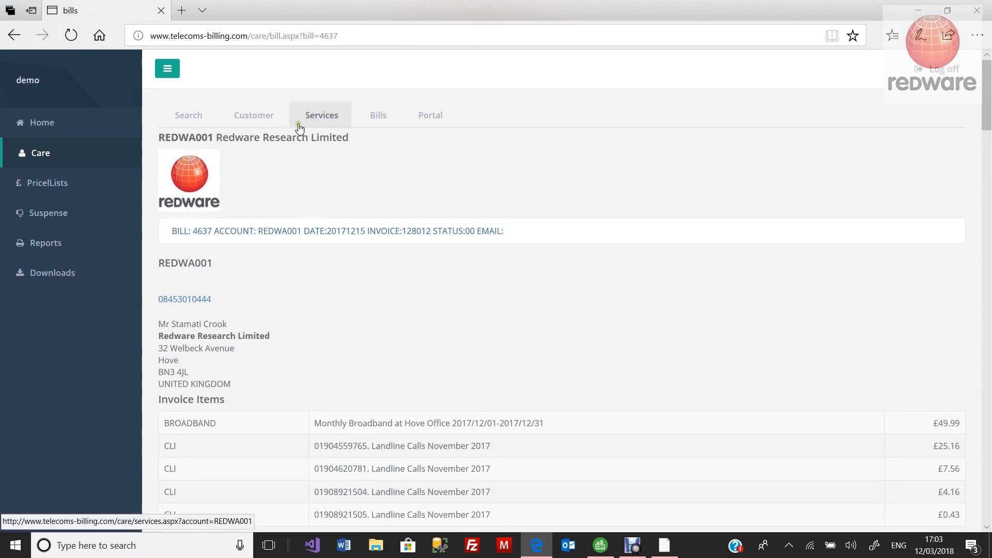
pyautogui.click(318, 121)
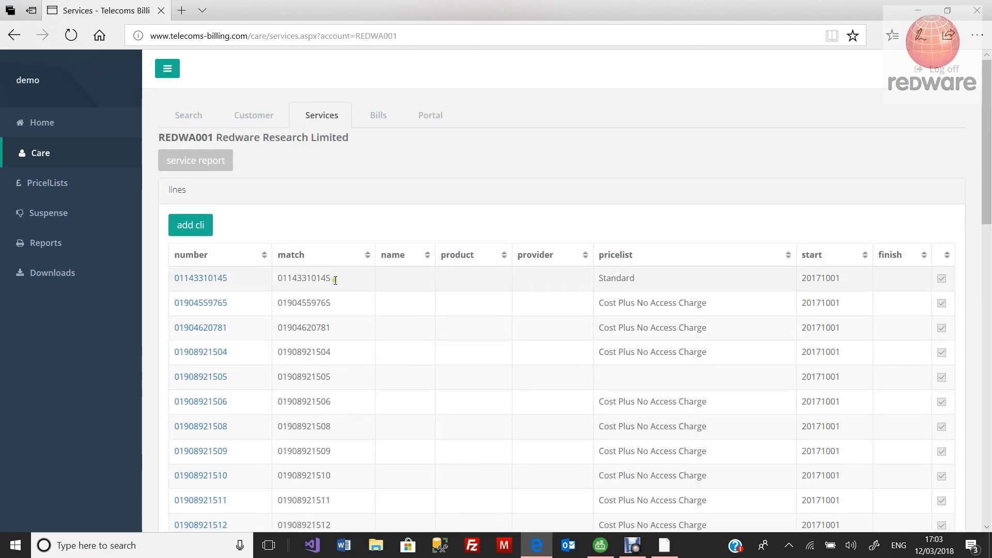
pyautogui.click(432, 115)
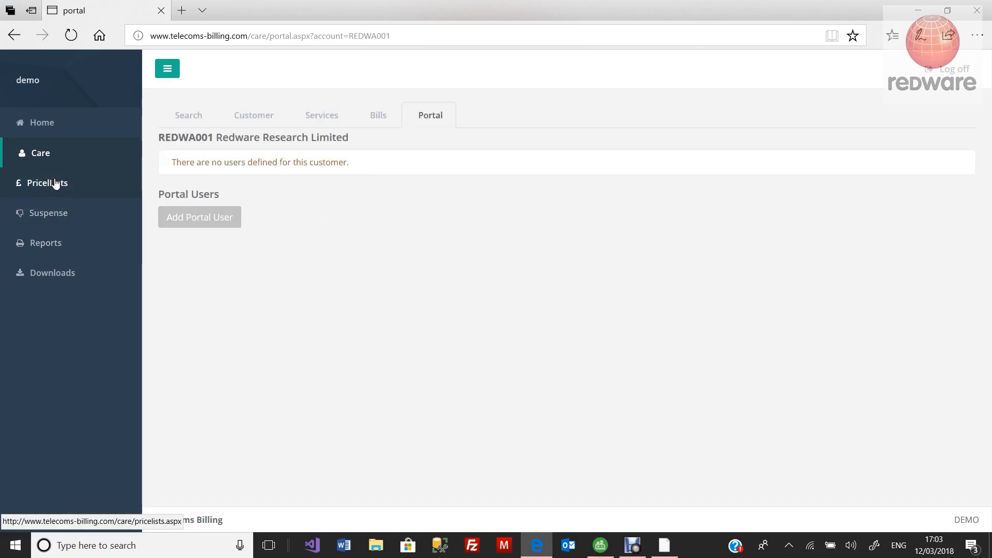
# Step: Show a BILLS report grouped by Customer from 01/10/2017 to 31/03/2018
pyautogui.click(60, 244)
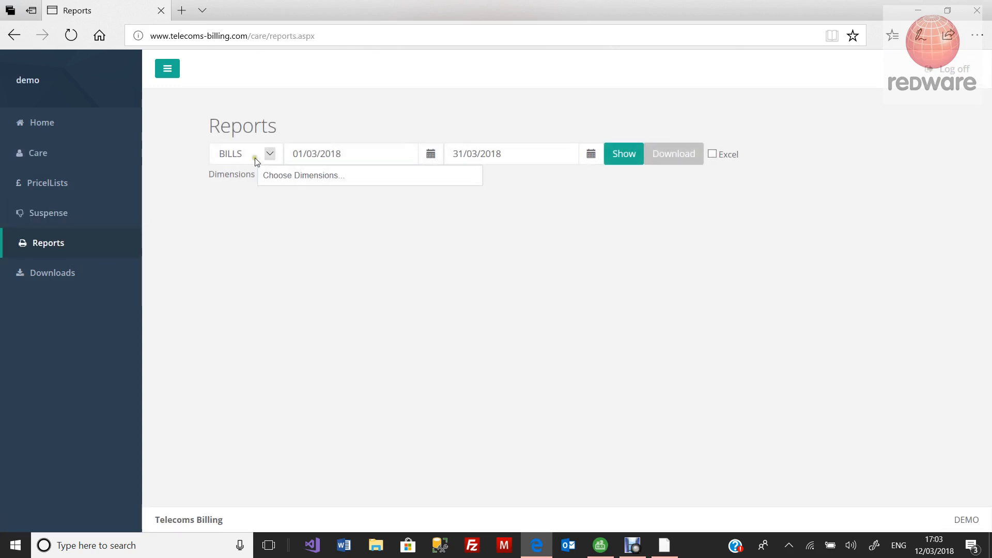
pyautogui.click(289, 174)
pyautogui.click(290, 194)
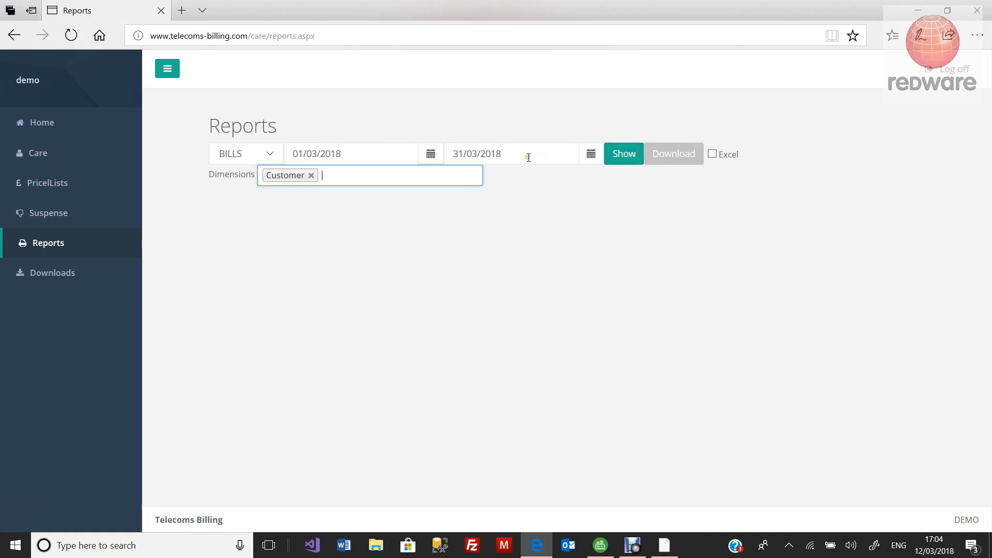
pyautogui.click(432, 154)
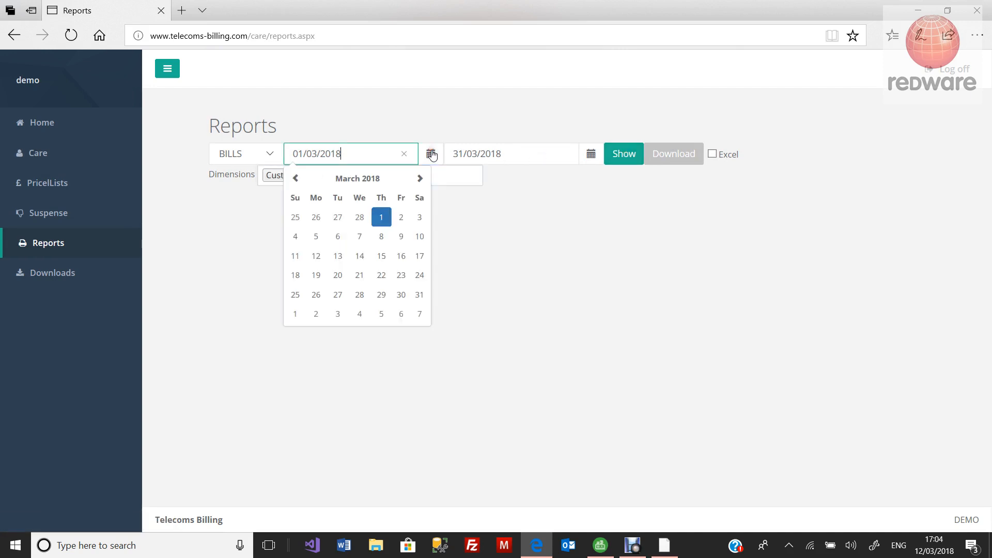
pyautogui.click(297, 179)
pyautogui.click(297, 179)
pyautogui.click(297, 179)
pyautogui.click(296, 179)
pyautogui.click(296, 179)
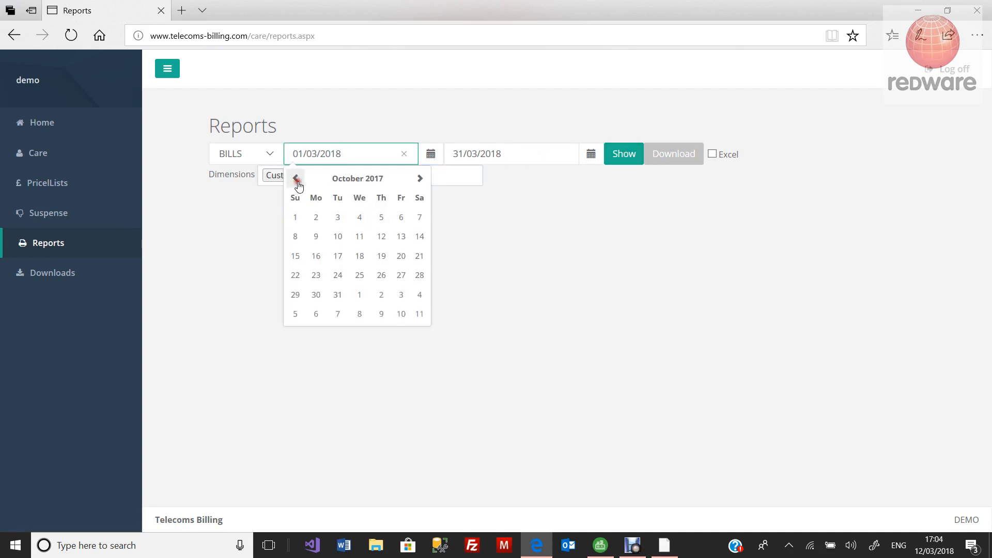
pyautogui.click(297, 216)
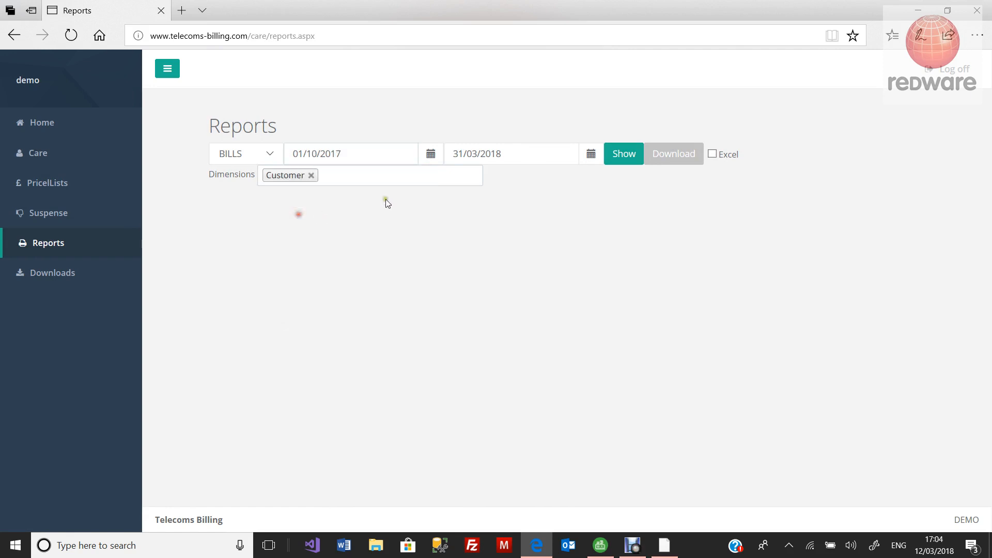
pyautogui.click(626, 157)
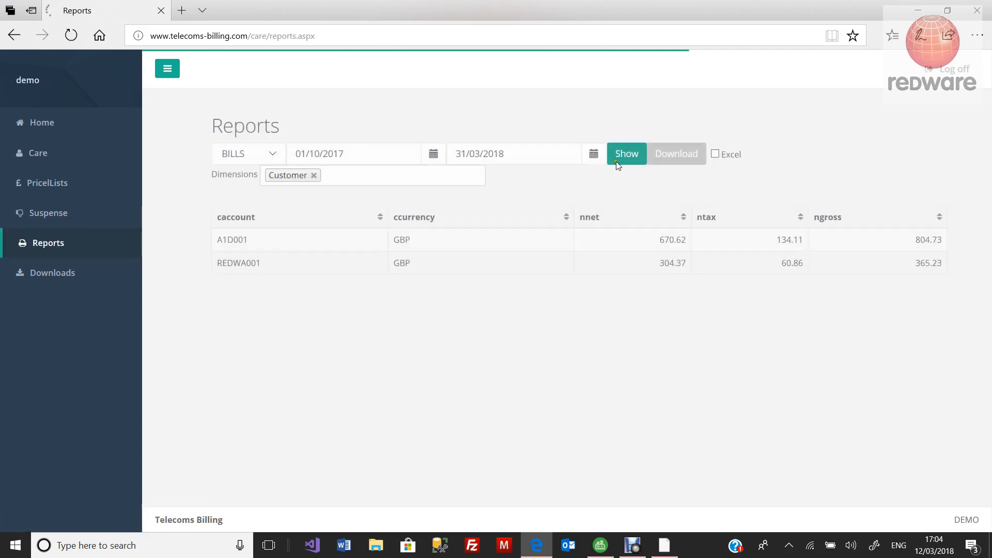
pyautogui.click(349, 176)
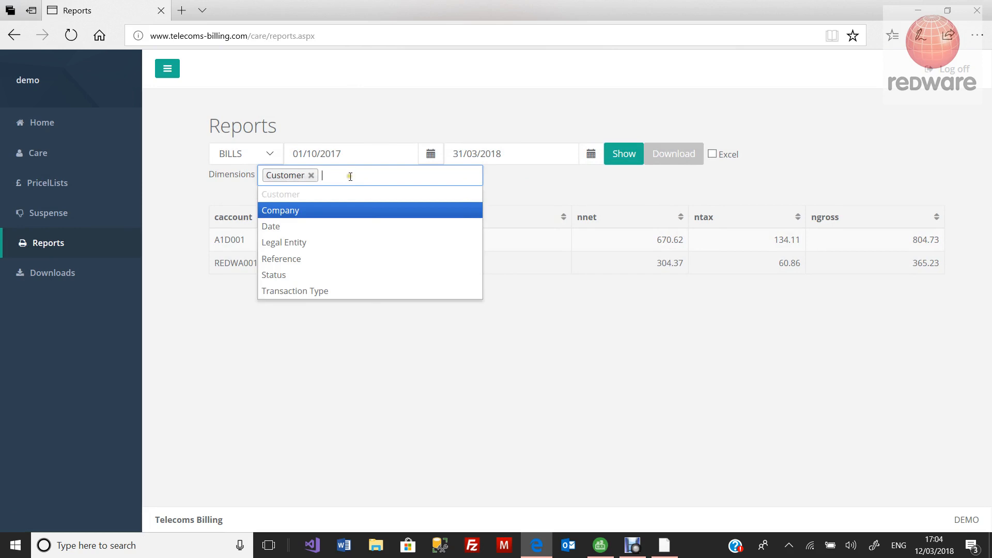
pyautogui.click(350, 113)
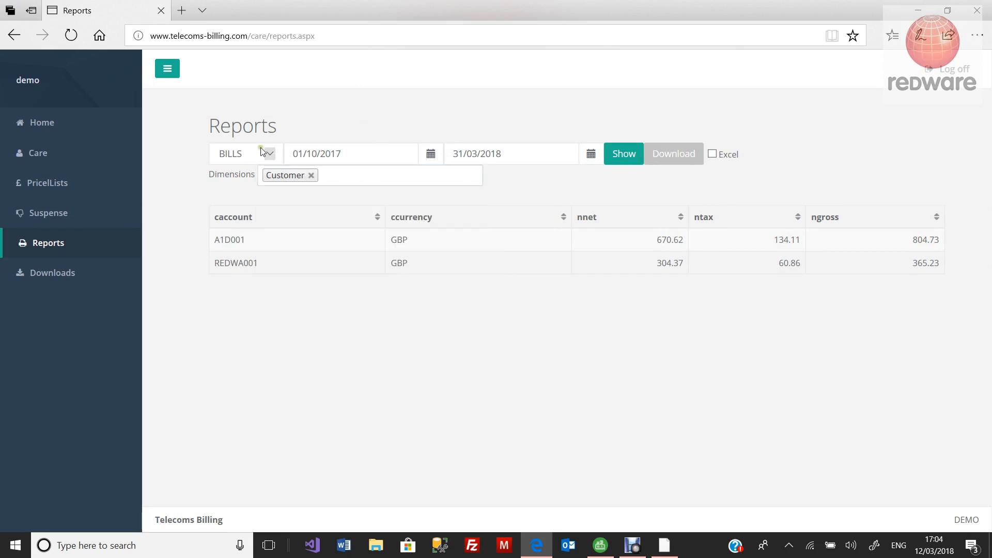